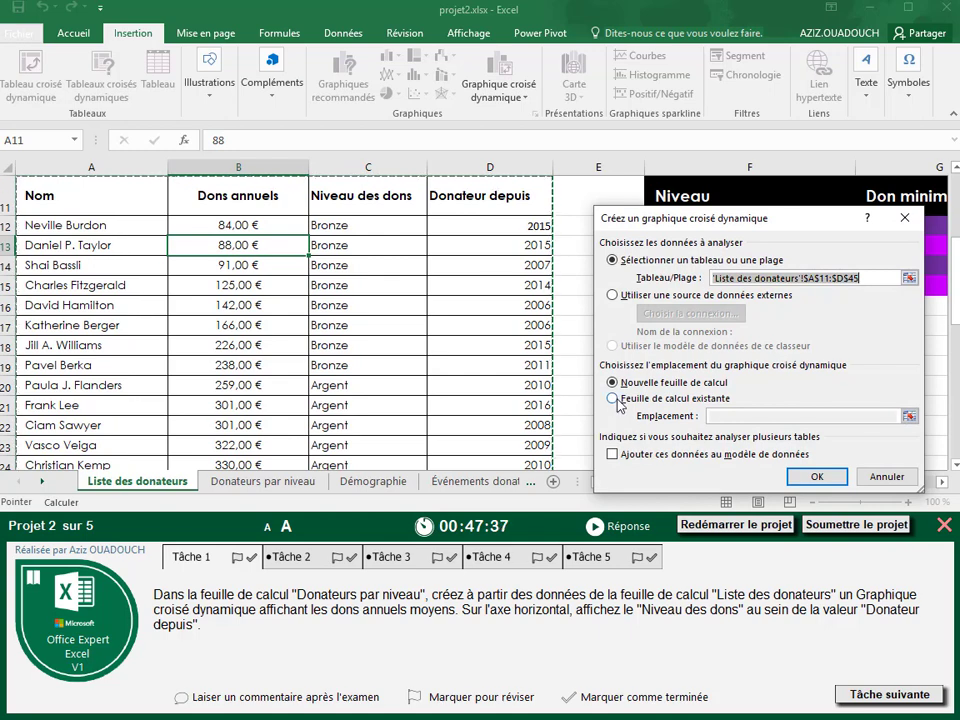
Step: Create the pivot chart from the donor list on the existing sheet "Donateurs par niveau", starting at cell A1
left_click(613, 398)
left_click(715, 418)
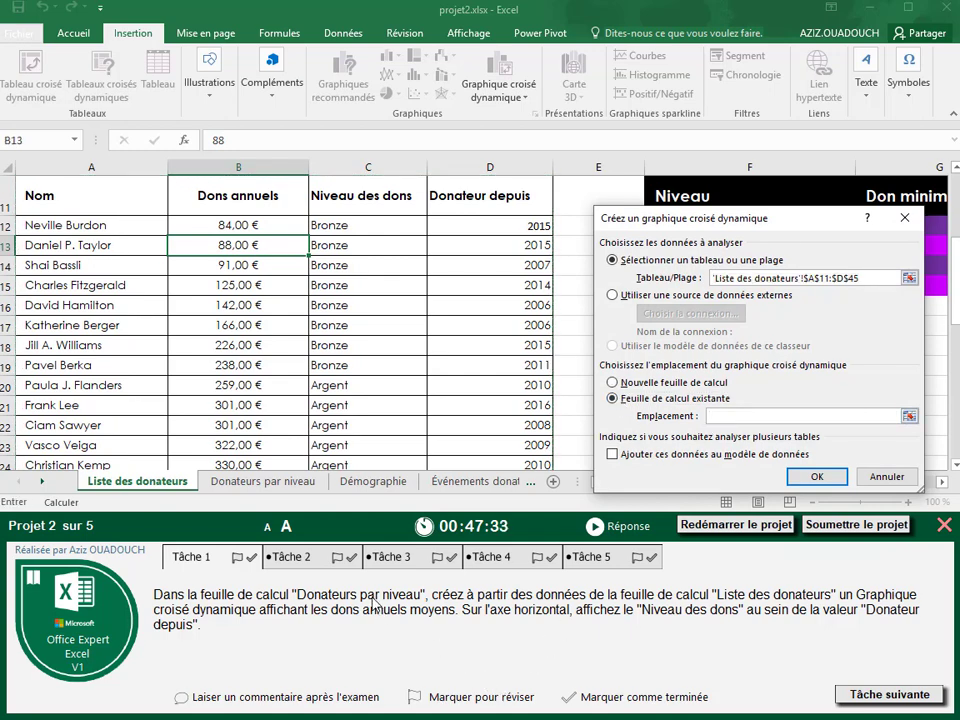
left_click(263, 481)
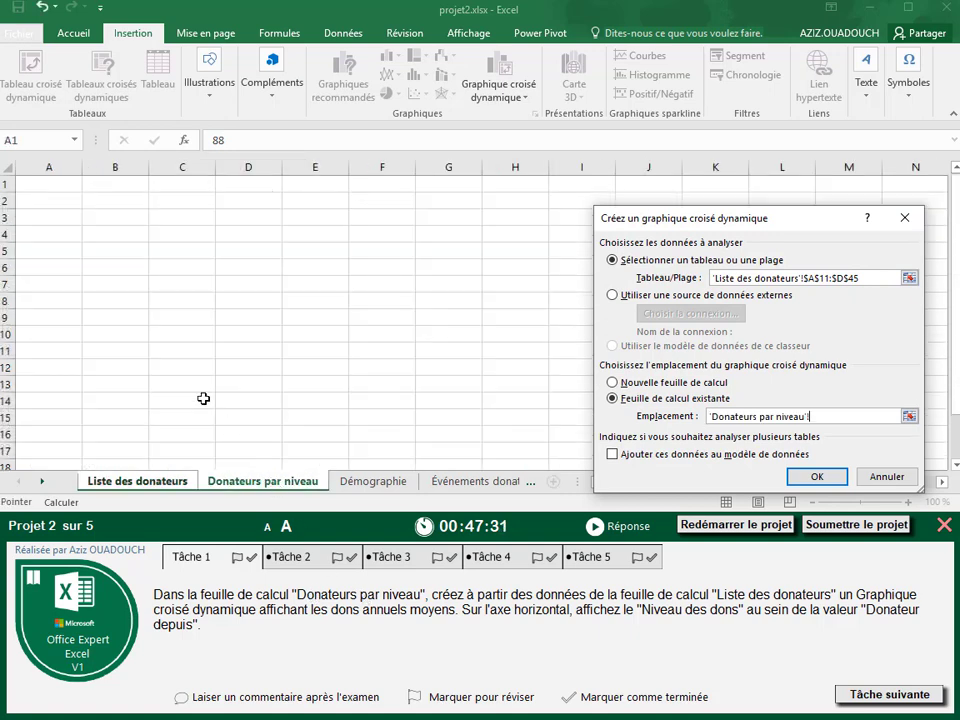
left_click(61, 185)
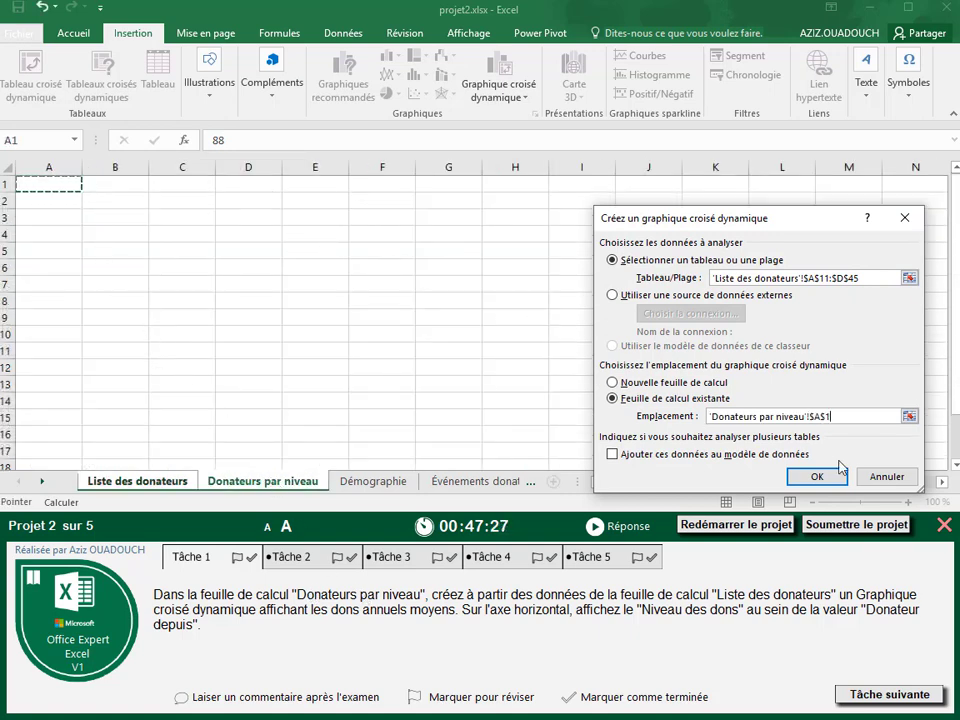
left_click(817, 477)
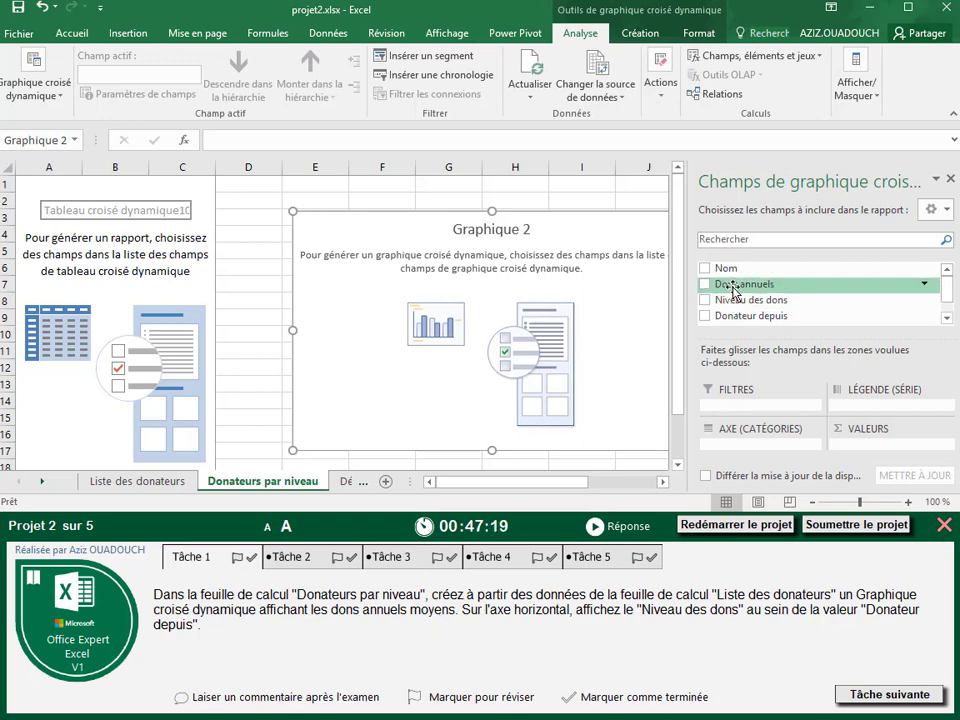
Step: Add "Dons annuels" to the pivot chart's values and summarise it by Moyenne
left_click_drag(735, 290, 869, 447)
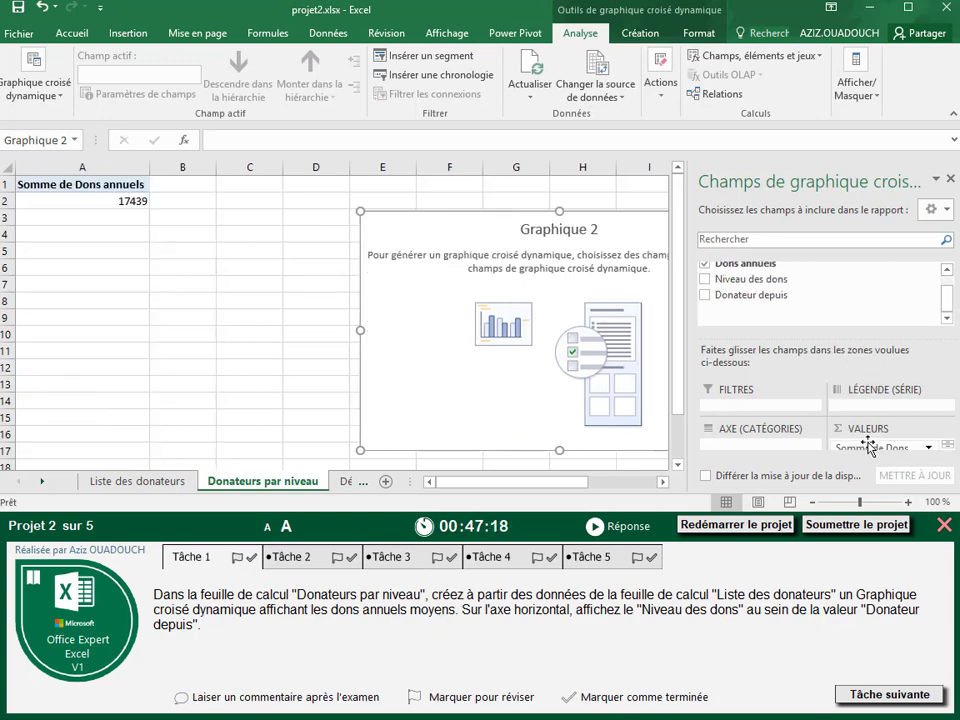
left_click(949, 113)
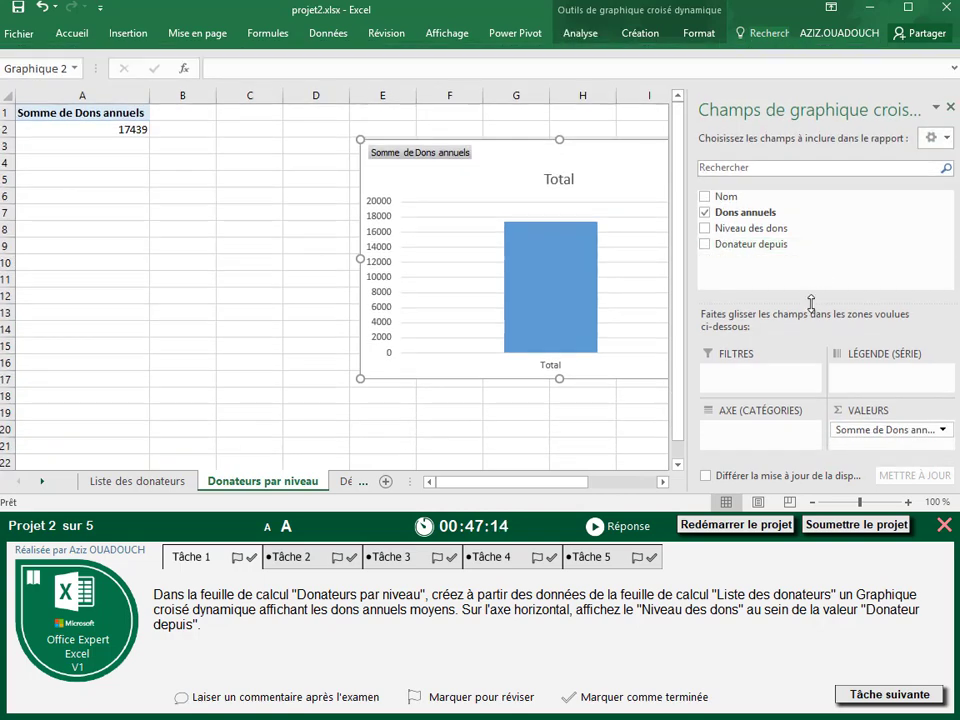
left_click_drag(808, 303, 809, 269)
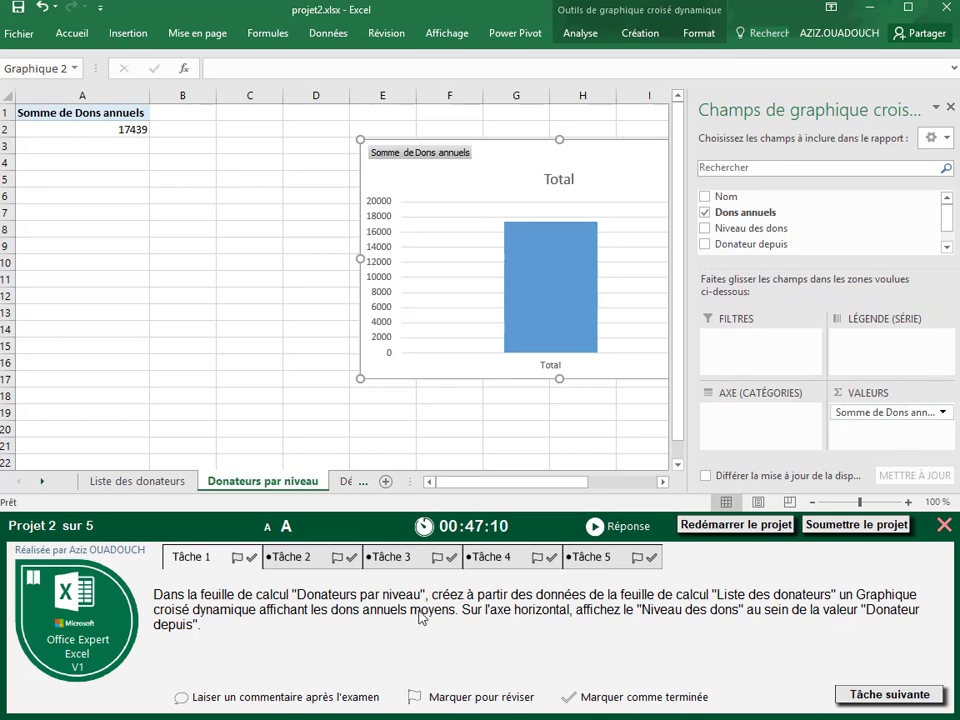
left_click(942, 412)
left_click(767, 645)
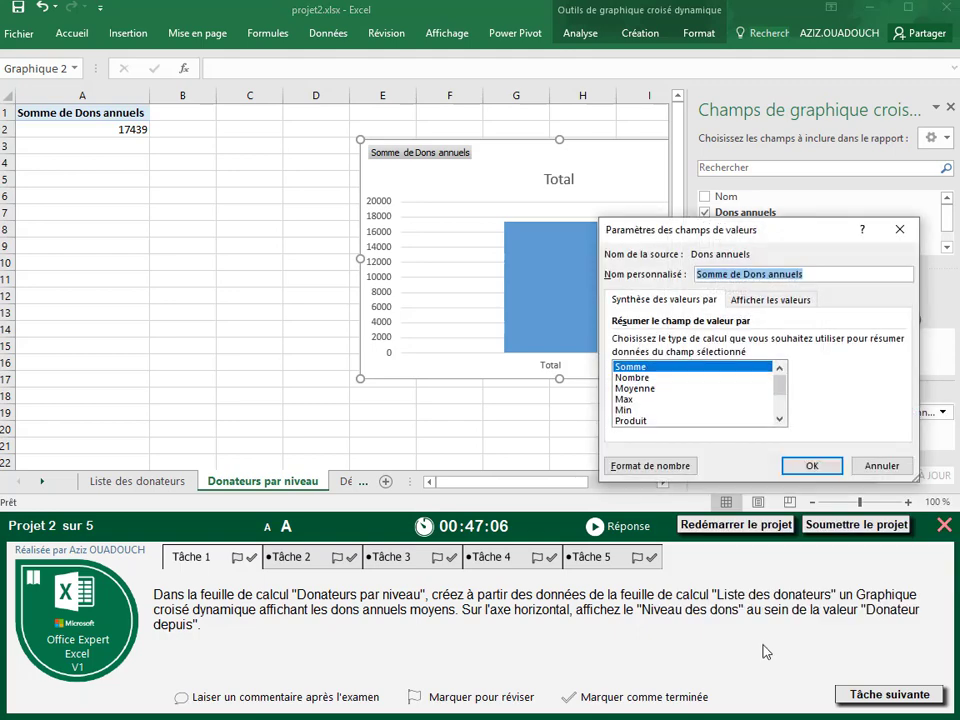
left_click(645, 388)
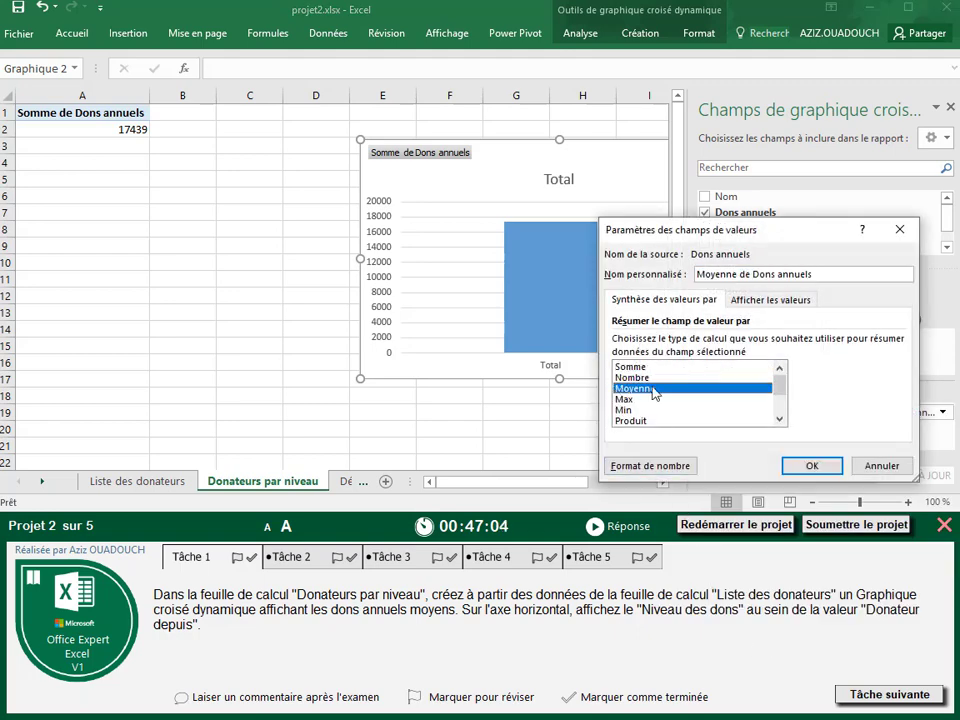
left_click(799, 470)
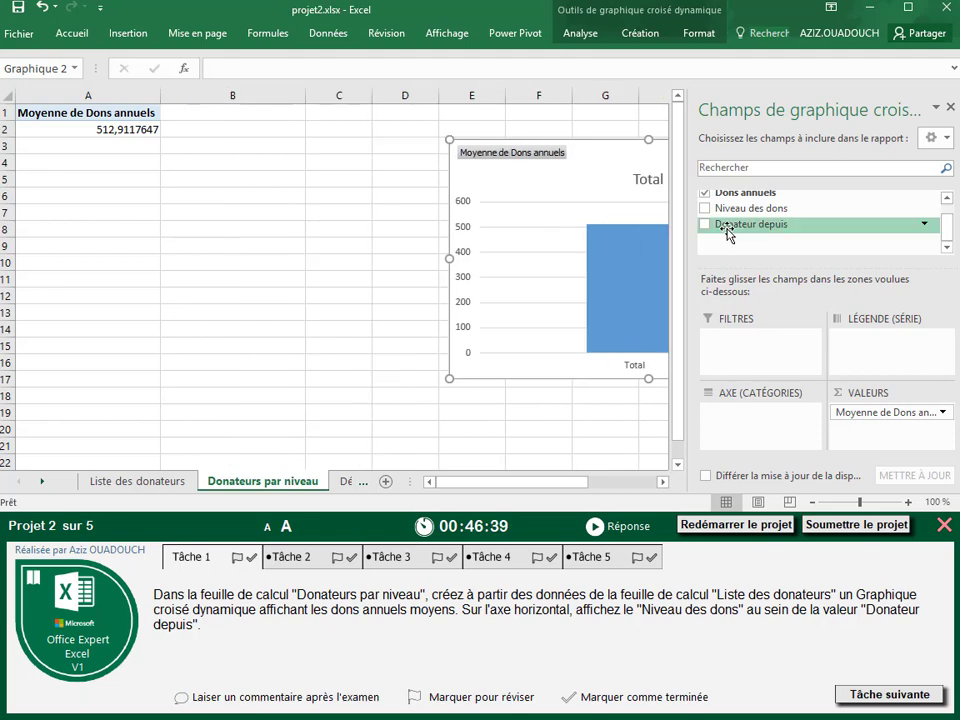
Step: Put "Donateur depuis" and, beneath it, "Niveau des dons" on the chart's category axis, and mark Tâche 1 as completed before moving to Tâche 2
left_click_drag(726, 229, 755, 414)
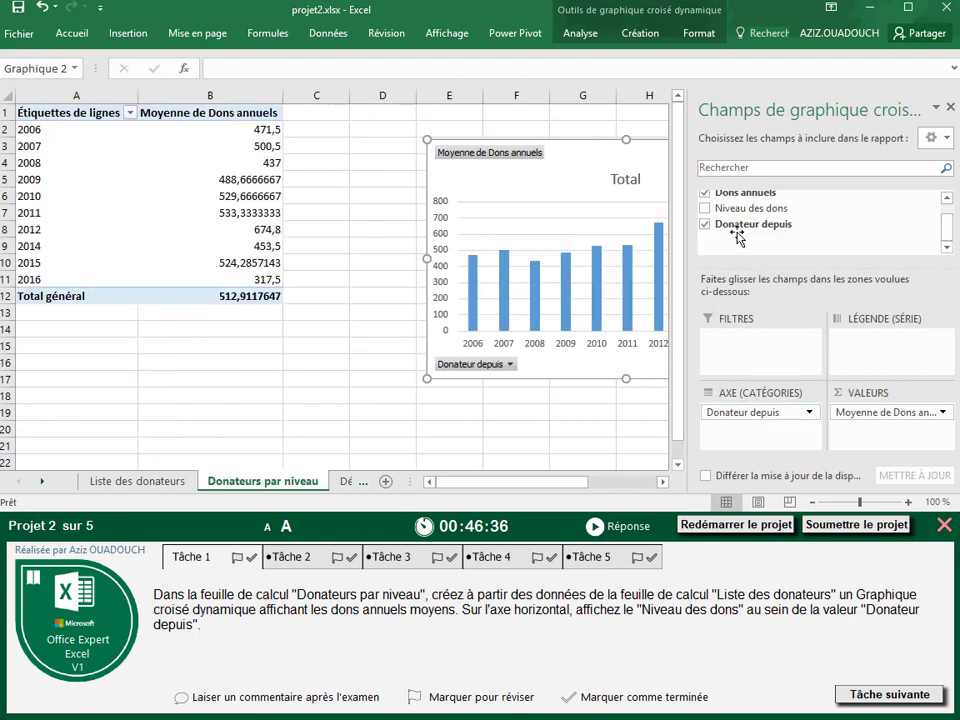
left_click_drag(728, 214, 756, 430)
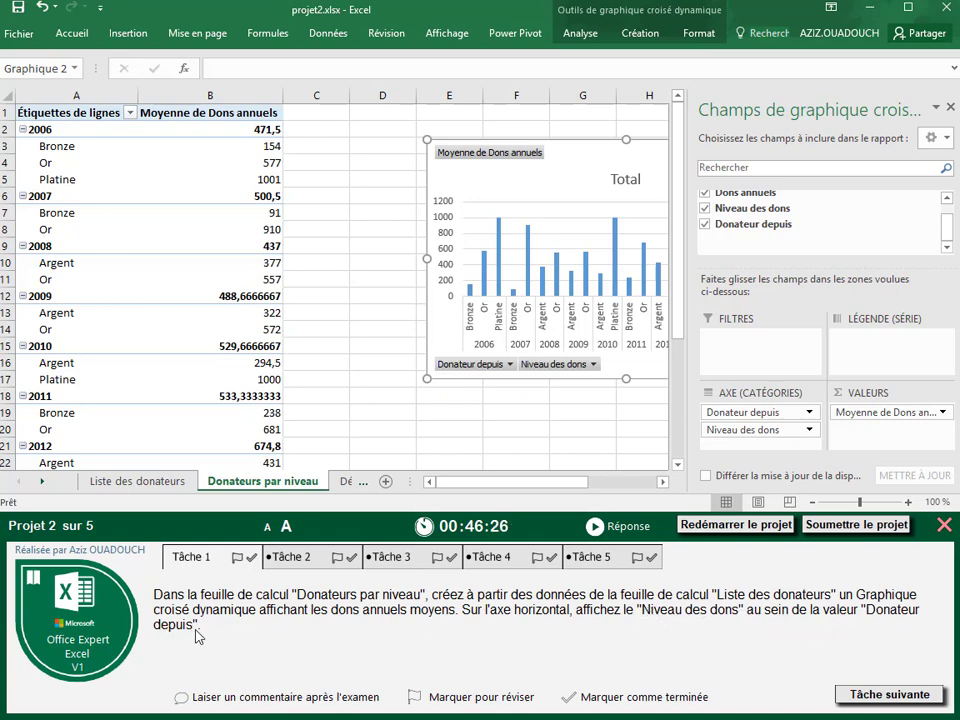
left_click(664, 709)
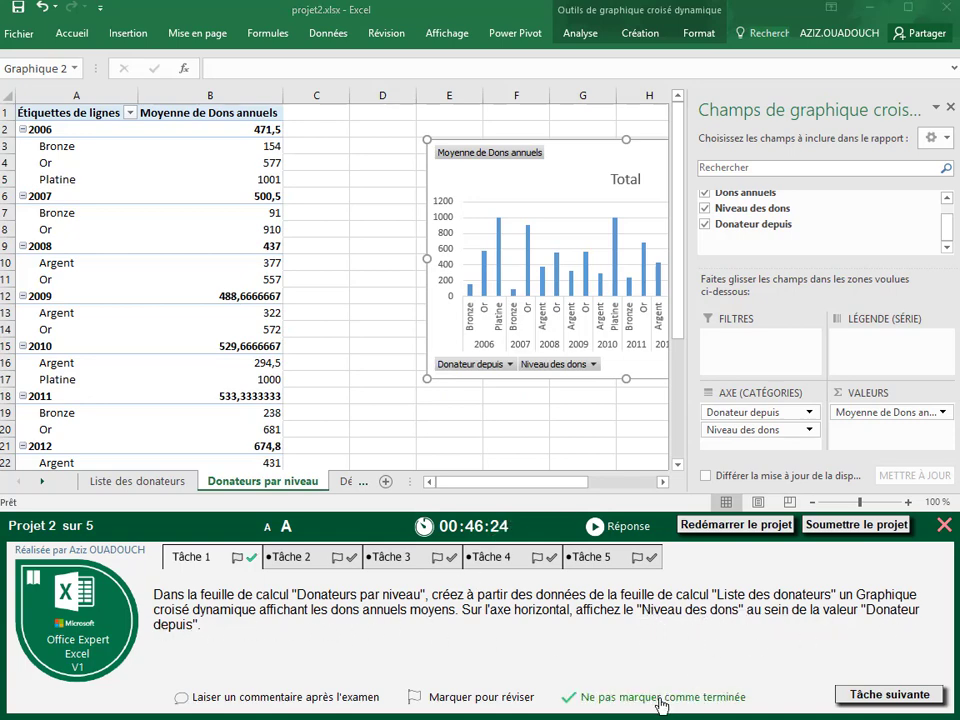
left_click(857, 703)
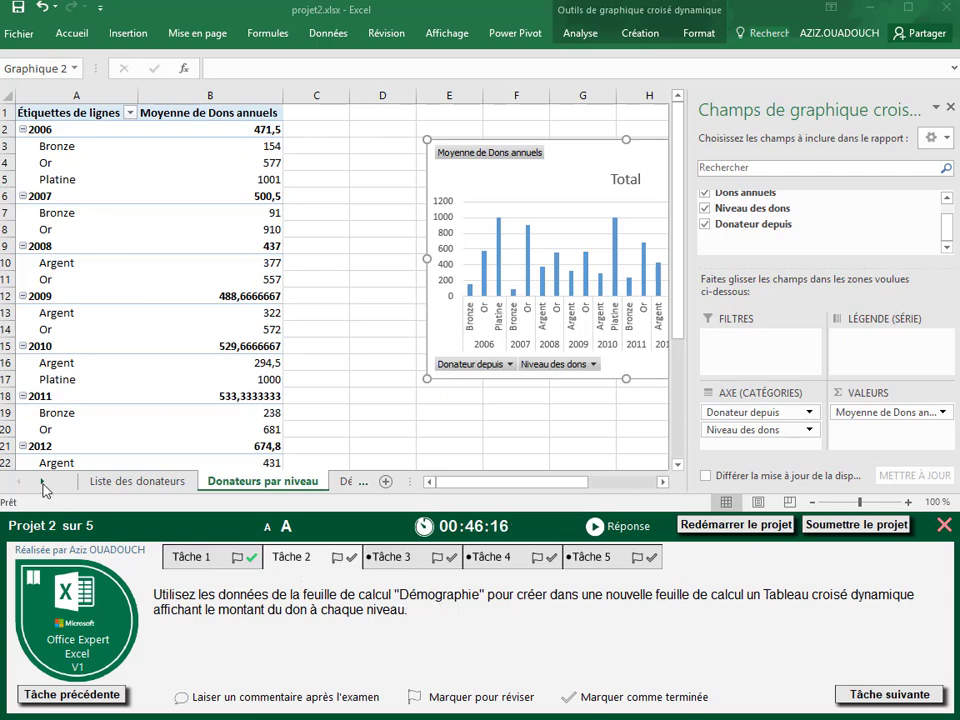
Step: Create a pivot table in a new worksheet from the "Démographie" sheet's data range A1:D51
left_click(950, 107)
left_click(369, 482)
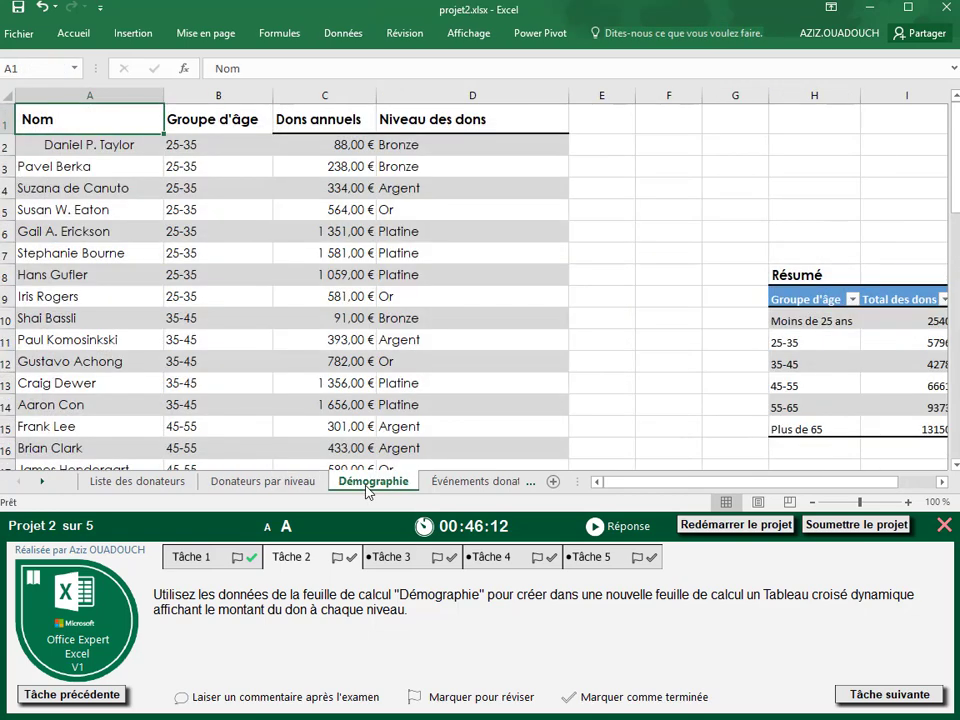
left_click(195, 274)
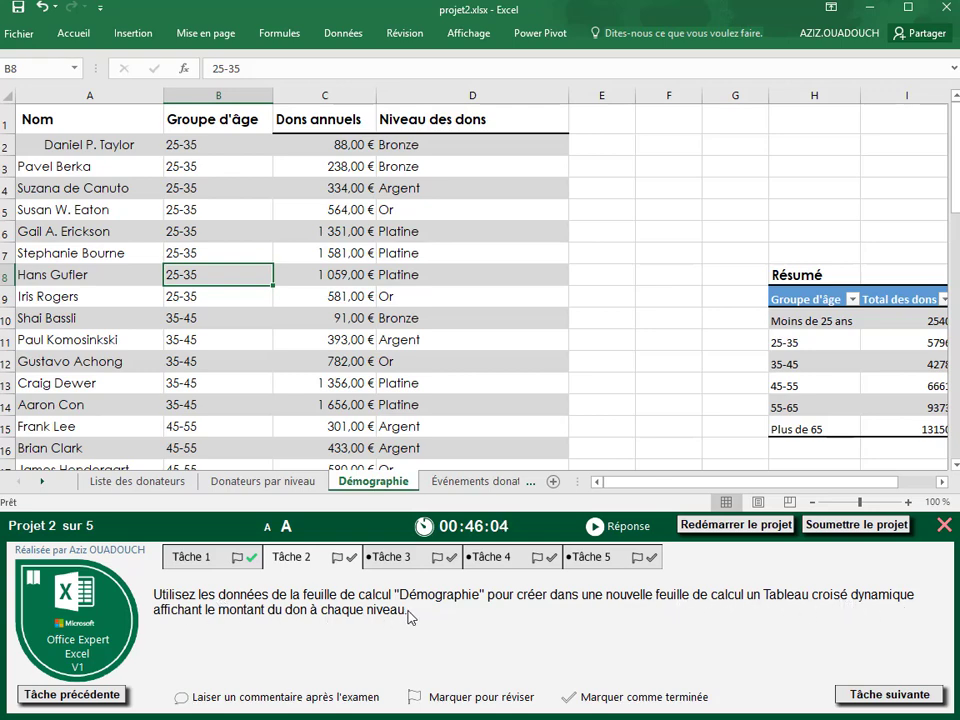
left_click(118, 35)
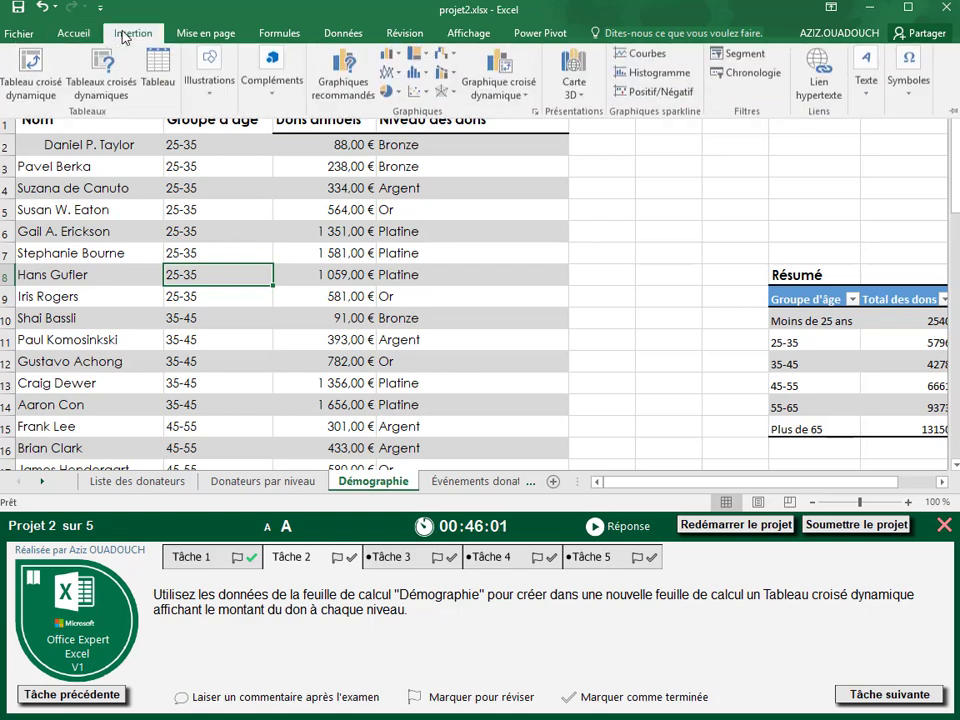
left_click(30, 64)
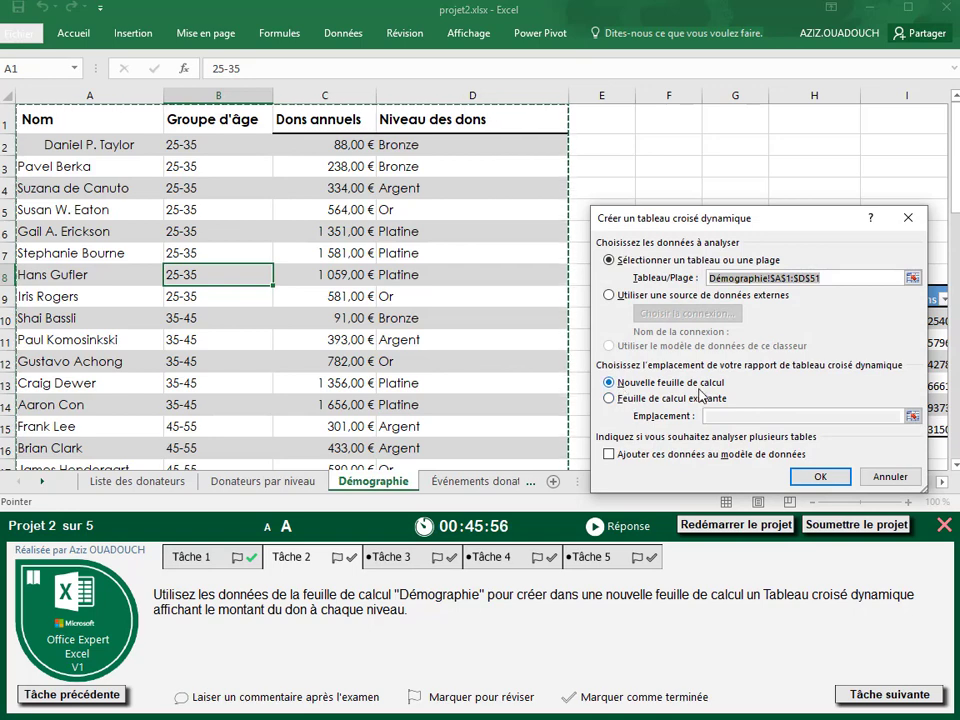
left_click(826, 477)
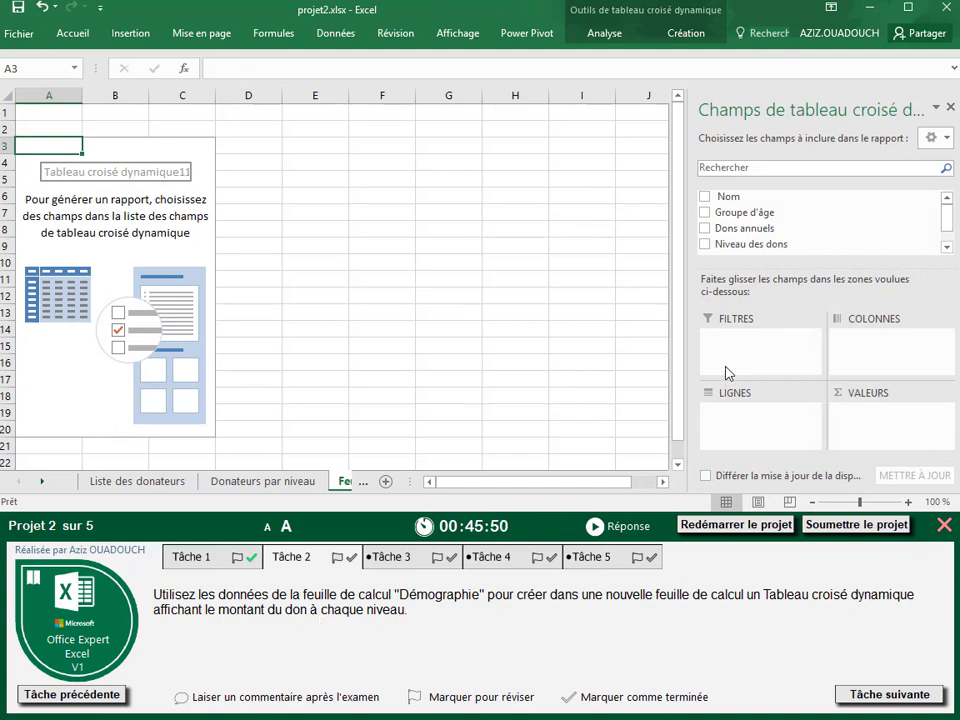
Step: Summarise "Dons annuels" as values by "Niveau des dons" rows in the pivot table, and mark Tâche 2 as completed before moving to Tâche 3
left_click_drag(726, 235, 877, 418)
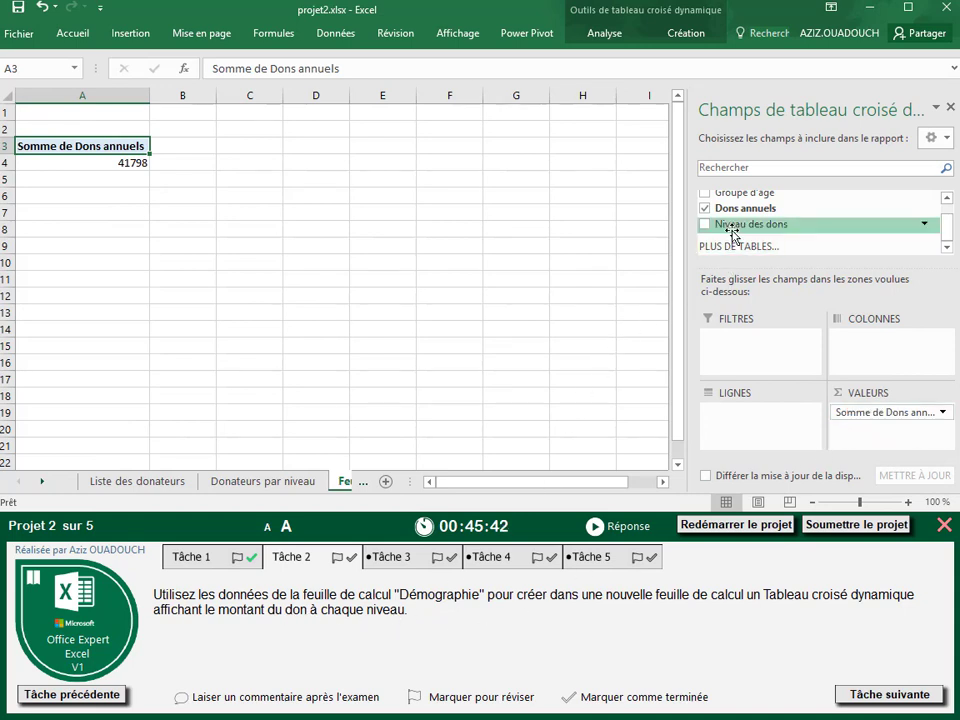
left_click_drag(708, 226, 718, 412)
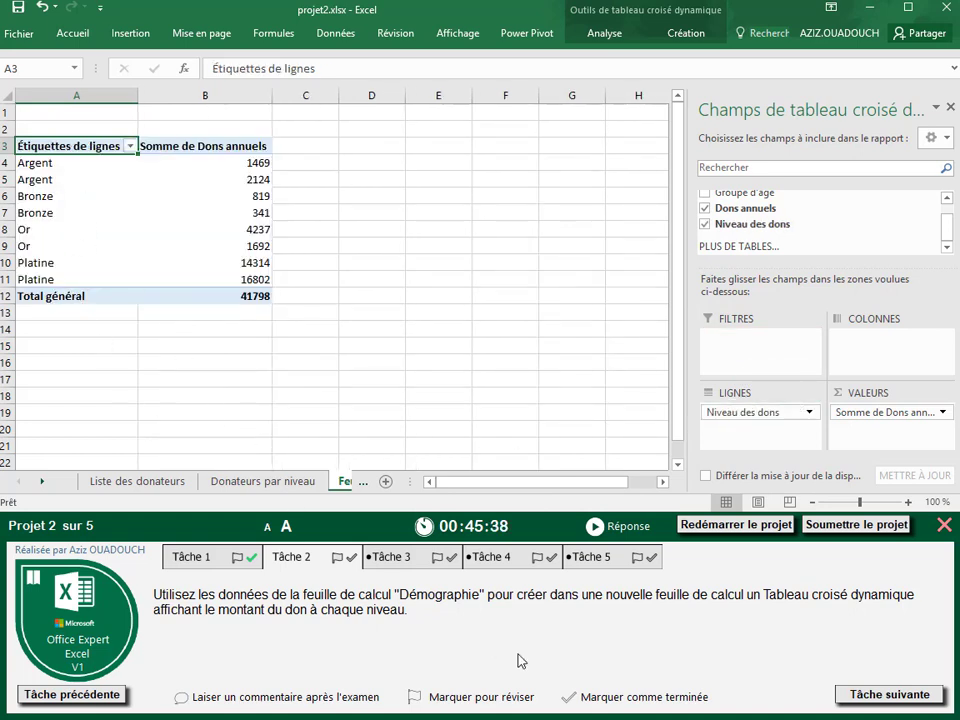
left_click(607, 699)
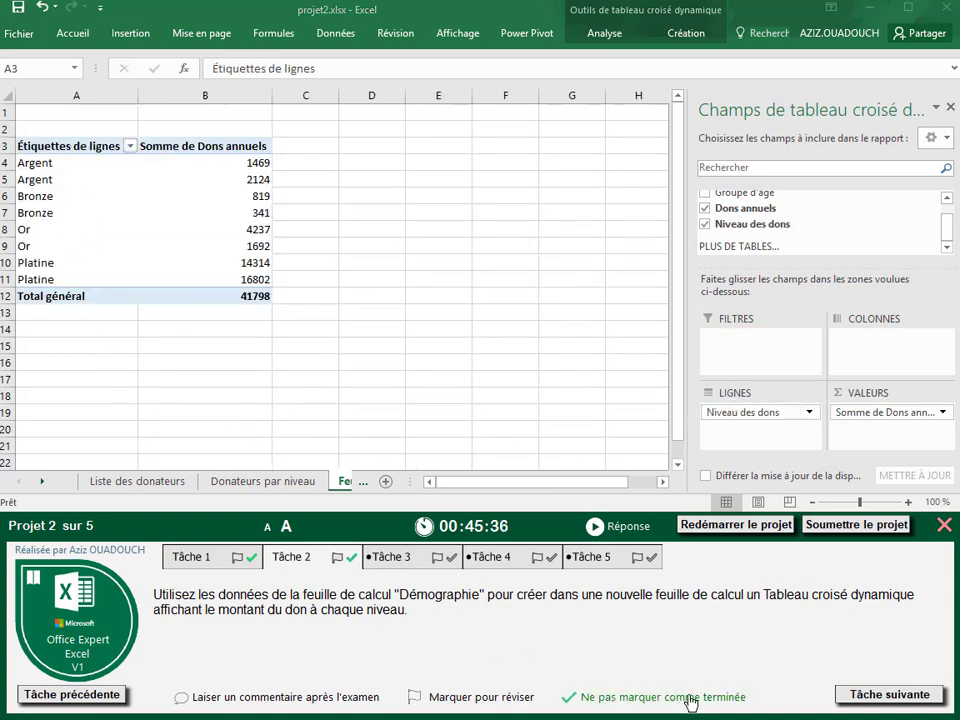
left_click(866, 699)
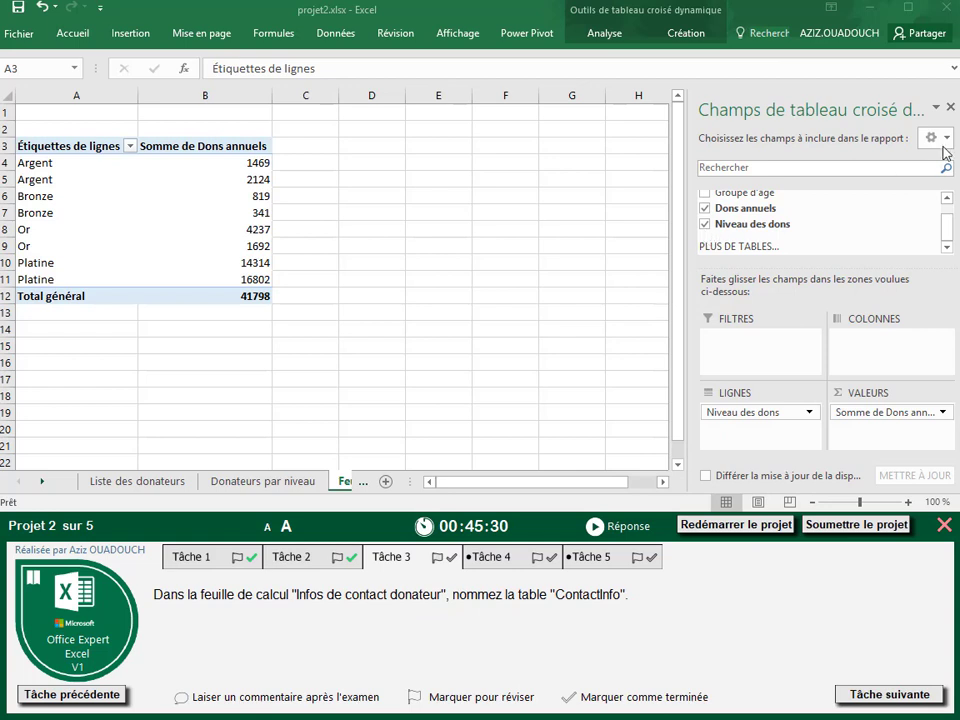
Step: Rename the table on the "Infos de contact donateur" sheet to ContactInfo
left_click(950, 107)
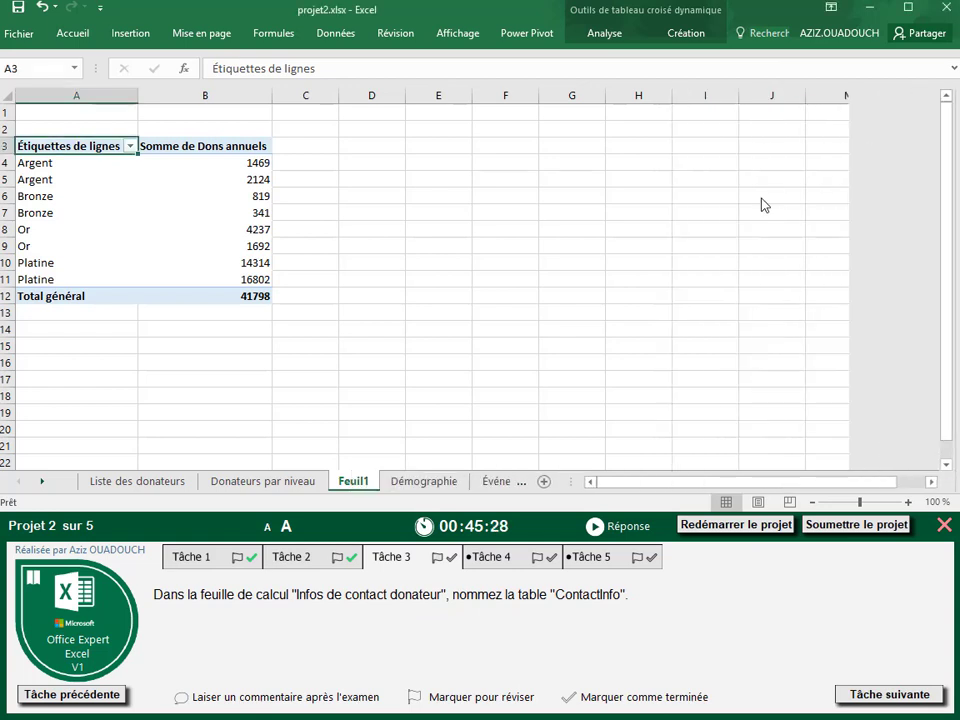
left_click(42, 483)
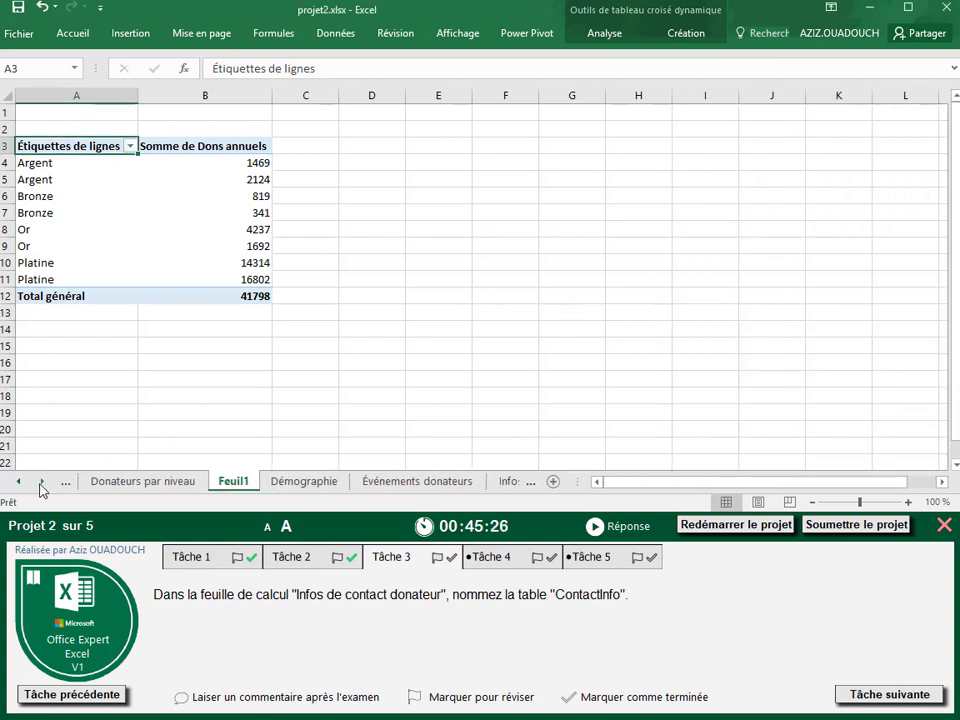
left_click(42, 483)
left_click(420, 482)
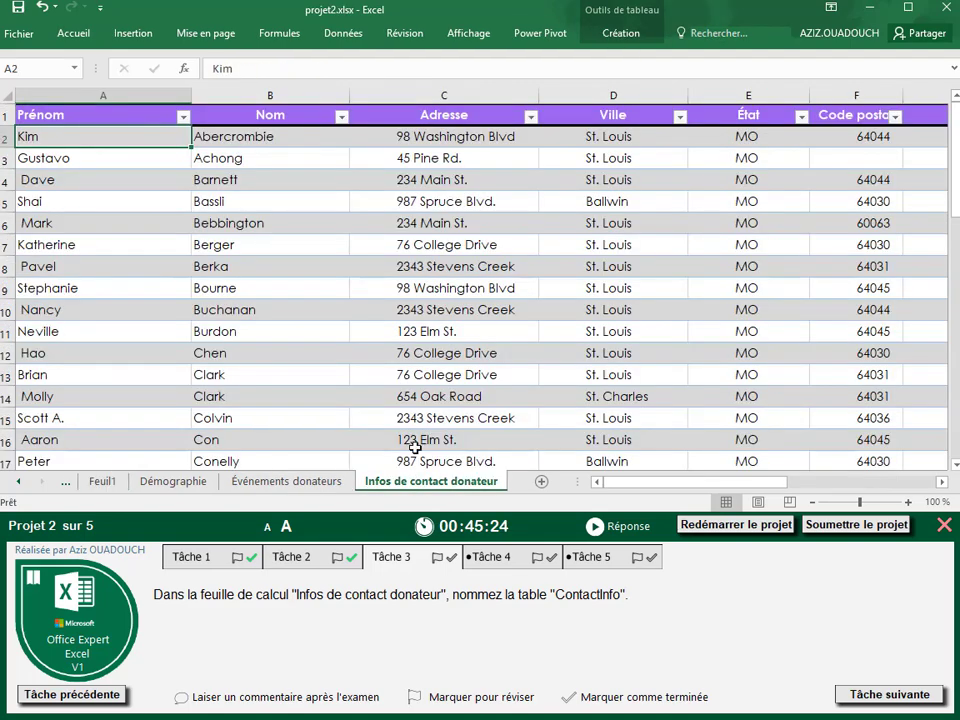
left_click(439, 266)
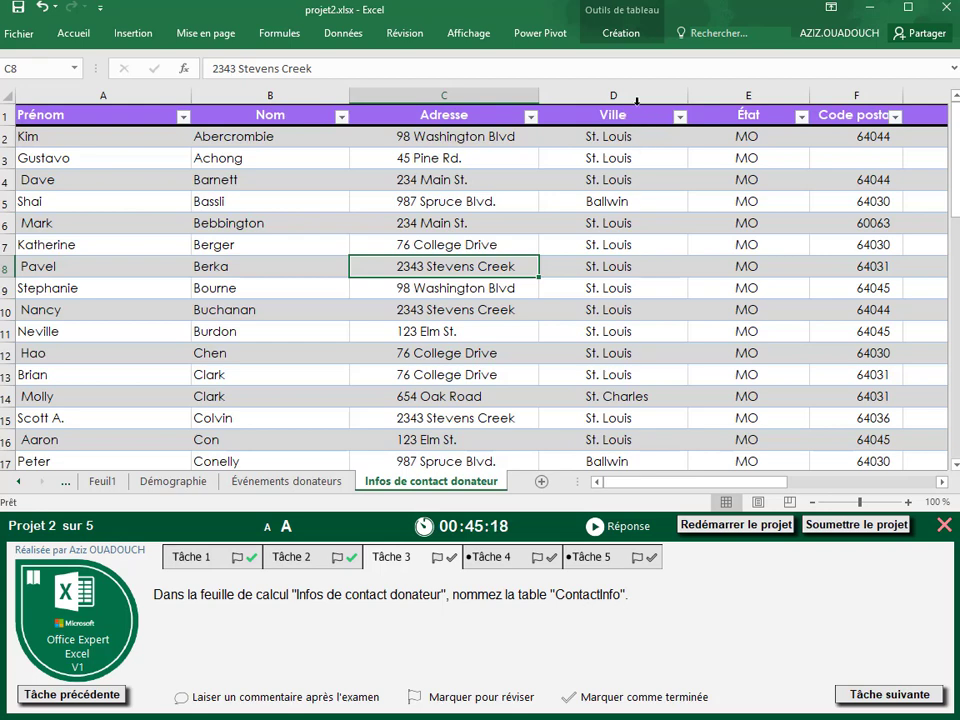
left_click(620, 34)
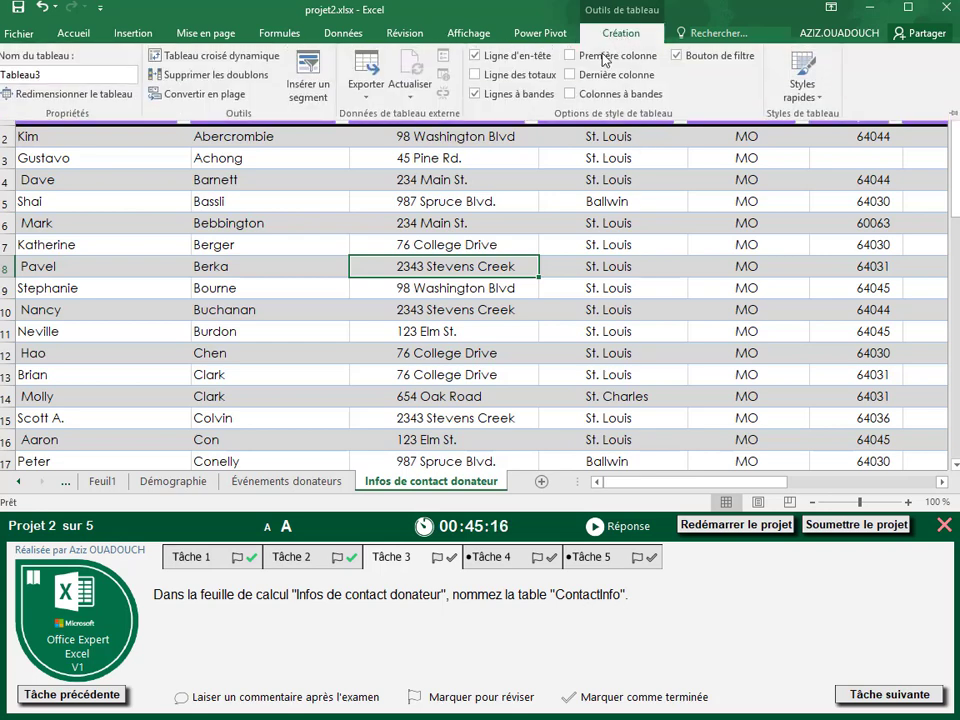
double_click(40, 75)
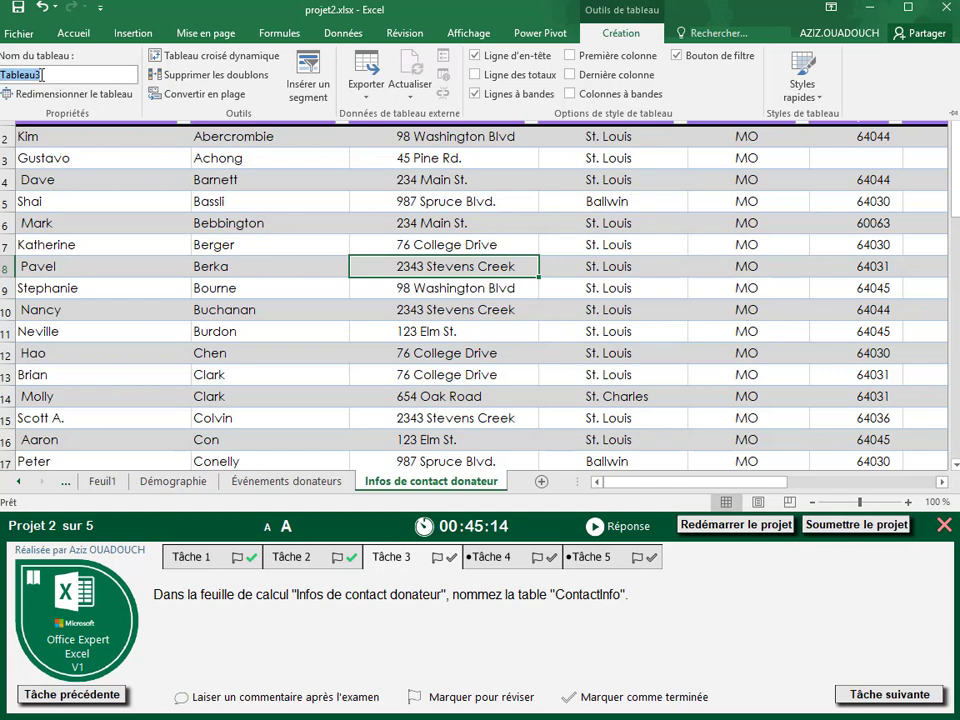
key("BackSpace")
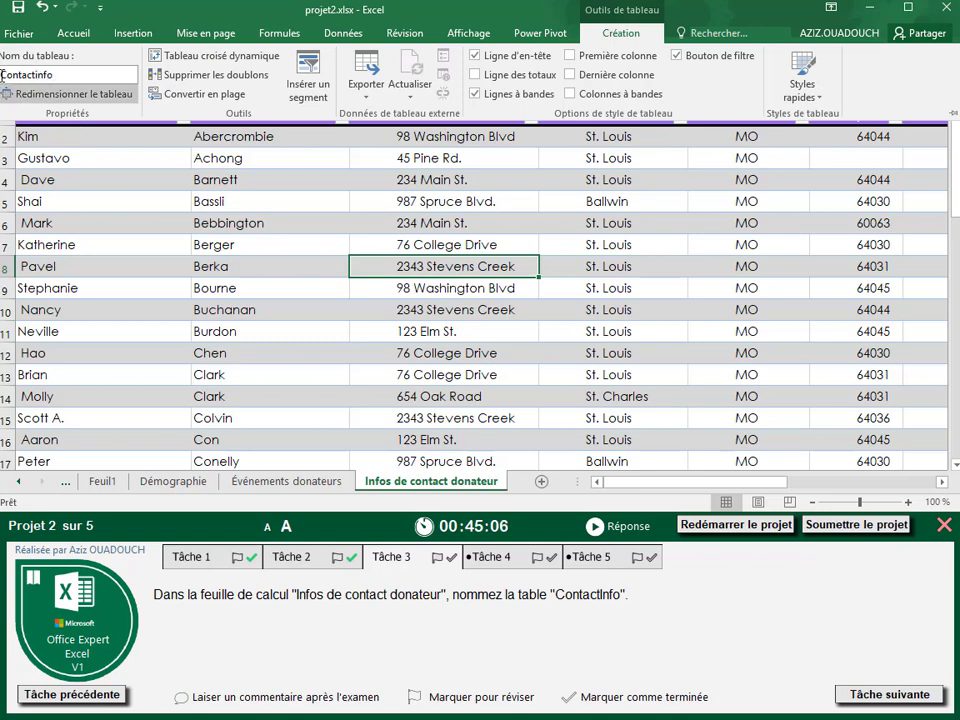
key("Return")
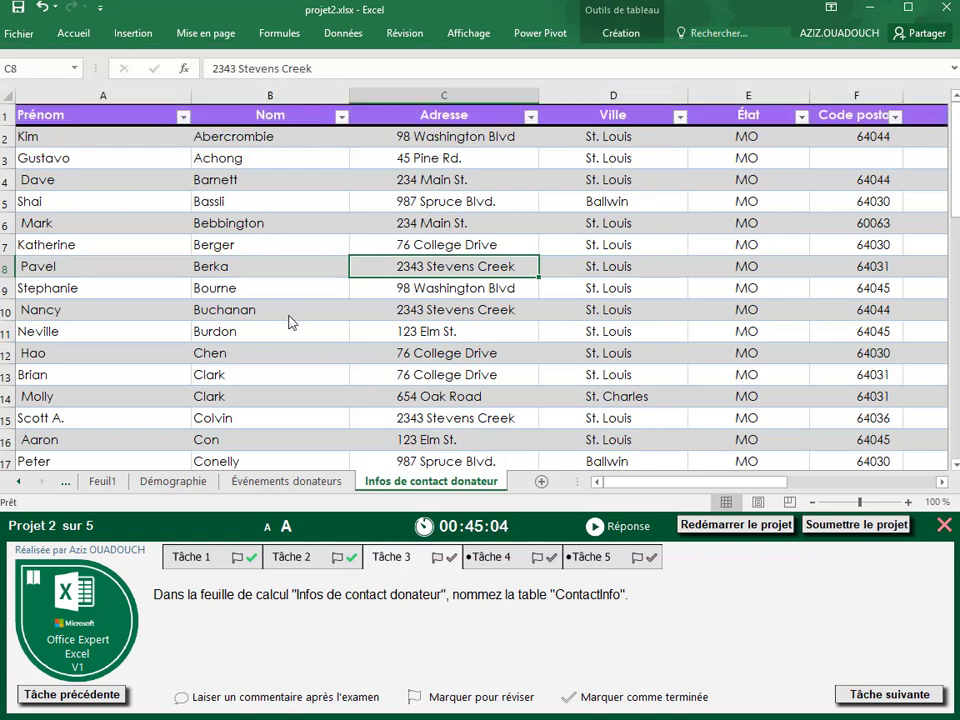
Step: Mark Tâche 3 as completed and open the "Événements donateurs" sheet for Tâche 4
left_click(600, 705)
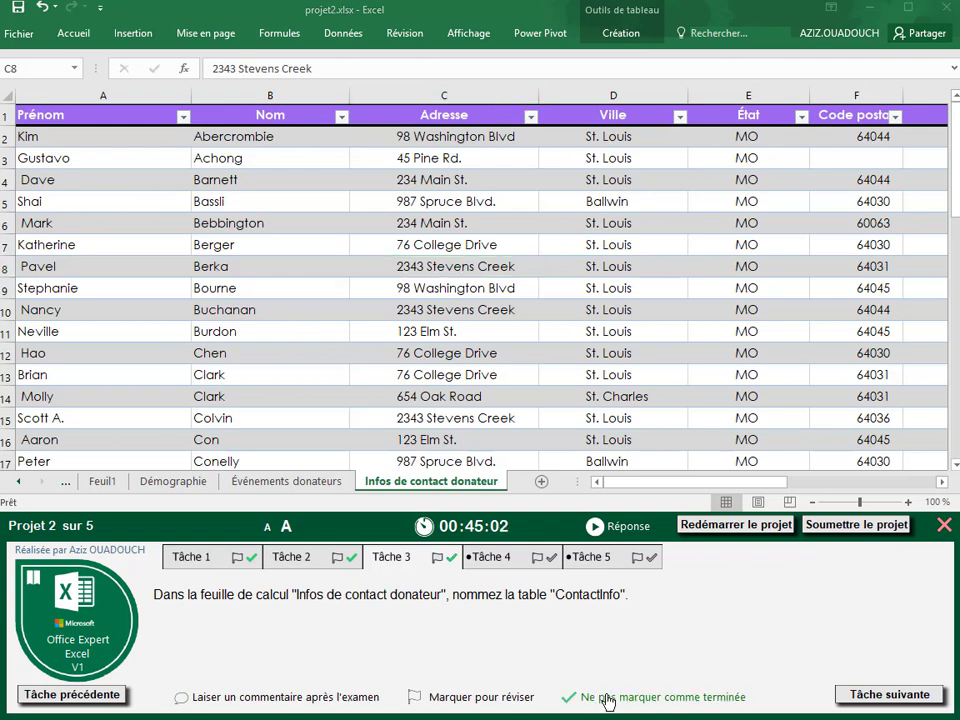
left_click(861, 704)
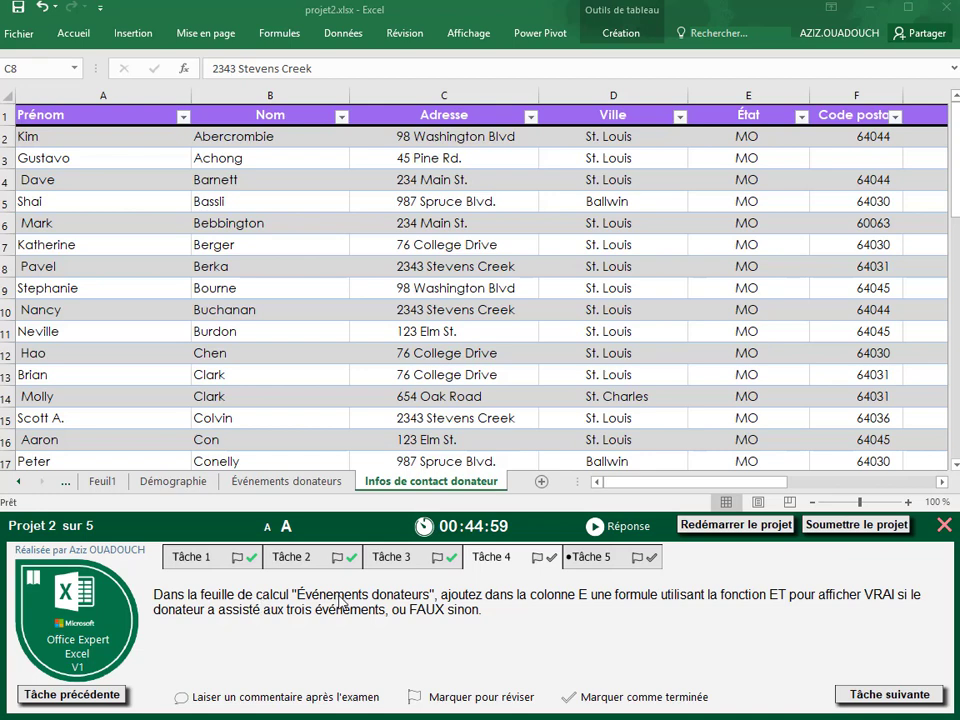
left_click(305, 484)
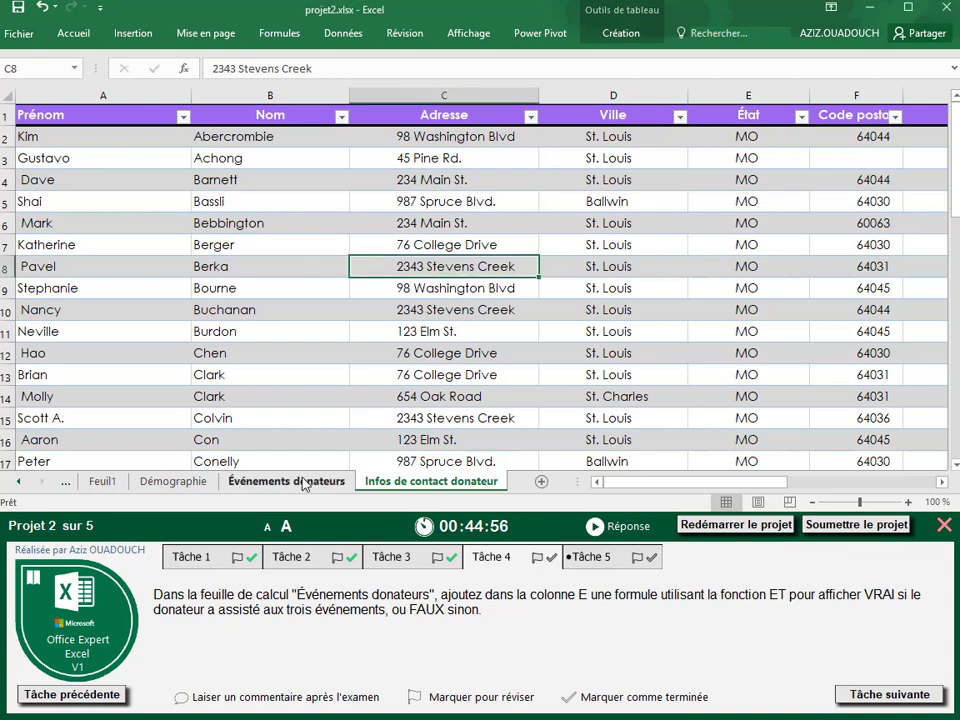
left_click(305, 482)
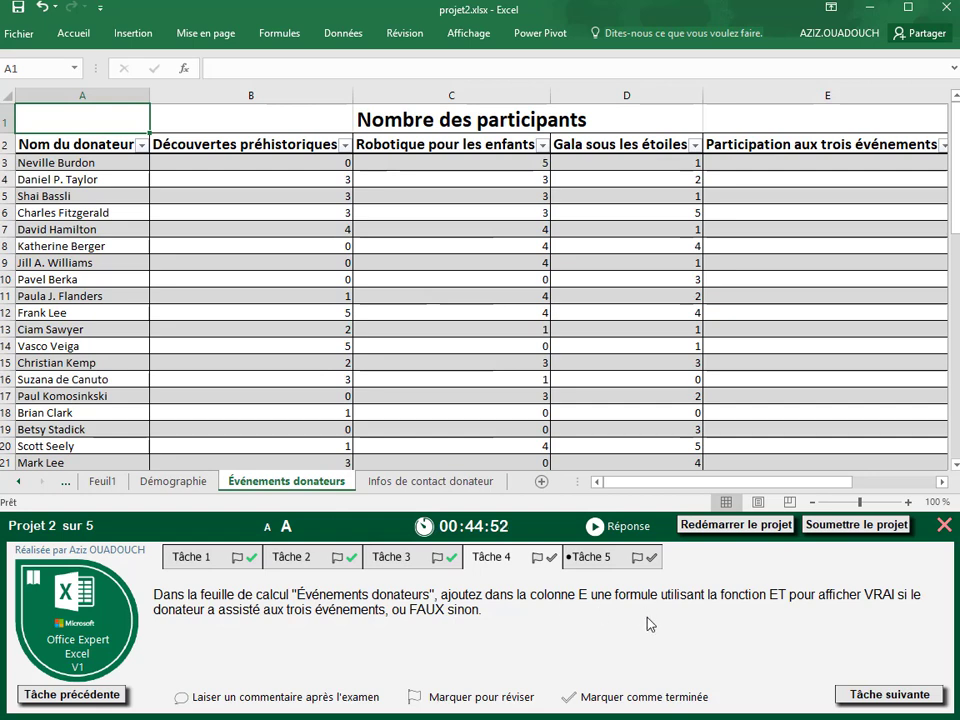
Step: Start an ET function in cell E3 with "Découvertes préhistoriques" greater than 0 as its first logical condition
left_click(744, 160)
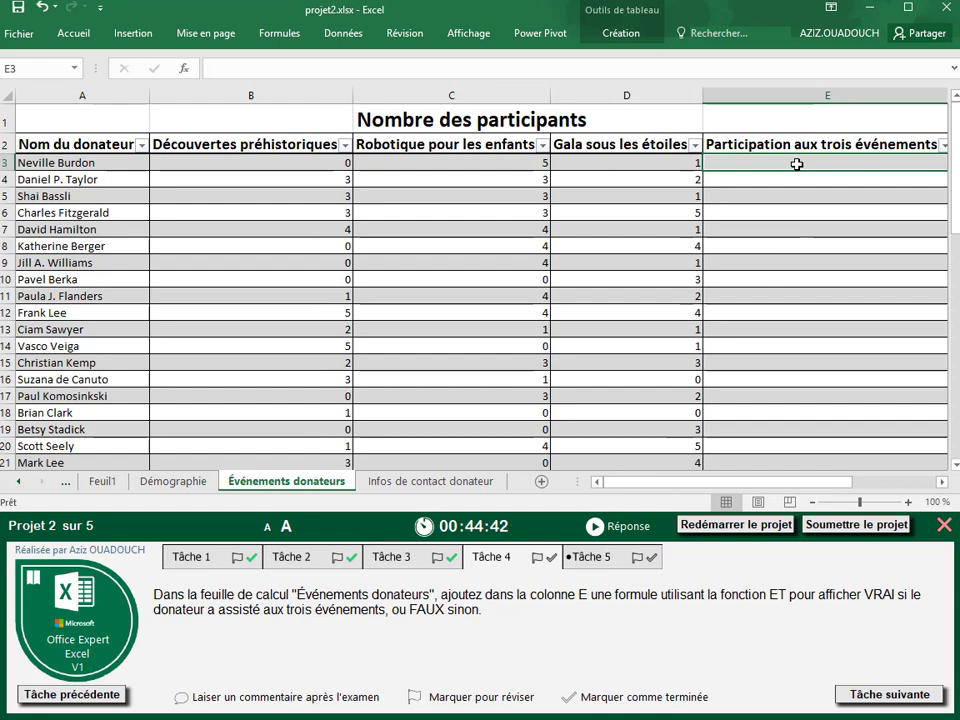
type("=")
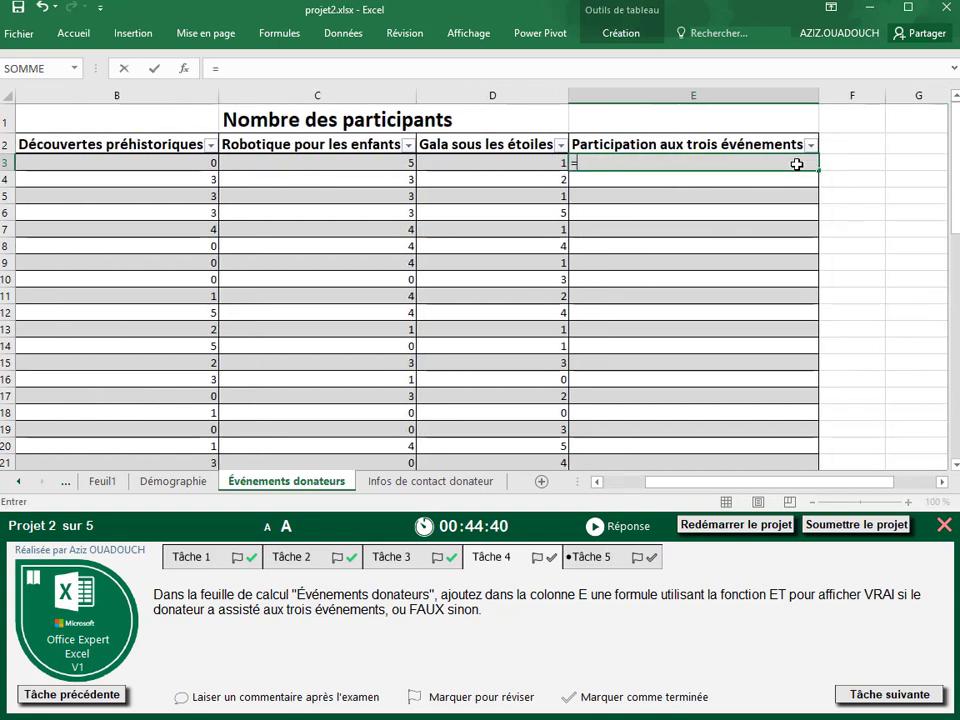
type("et")
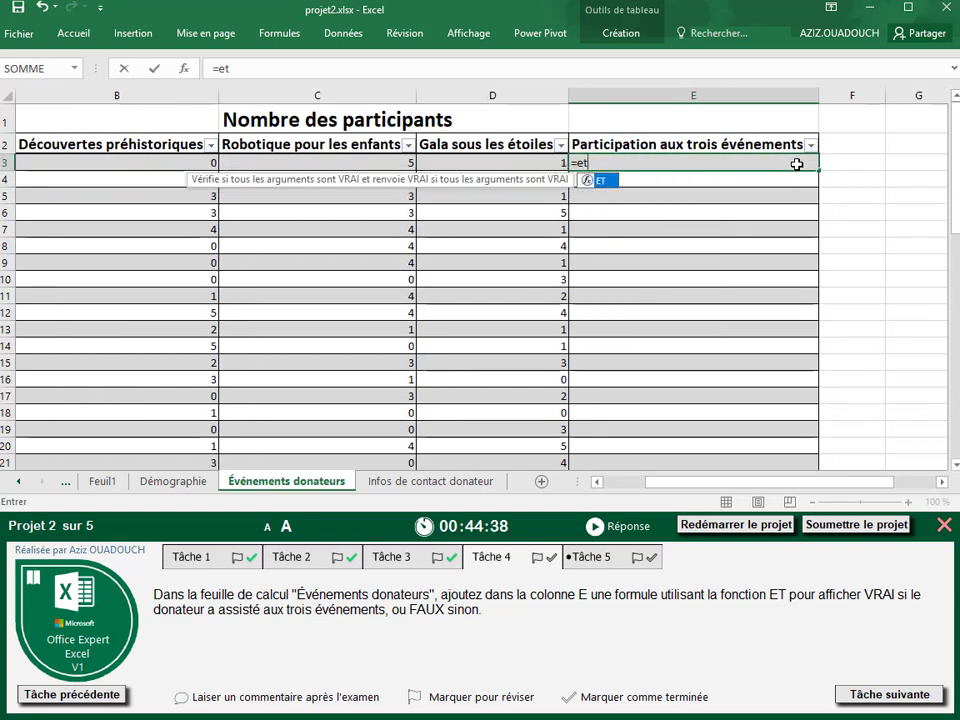
double_click(597, 182)
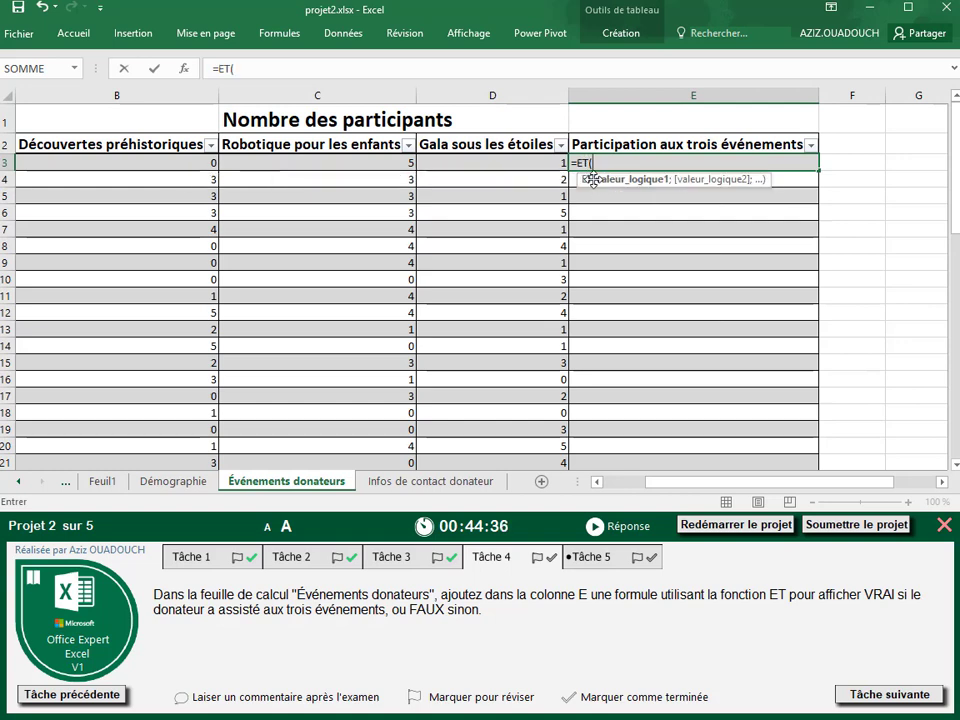
left_click(188, 72)
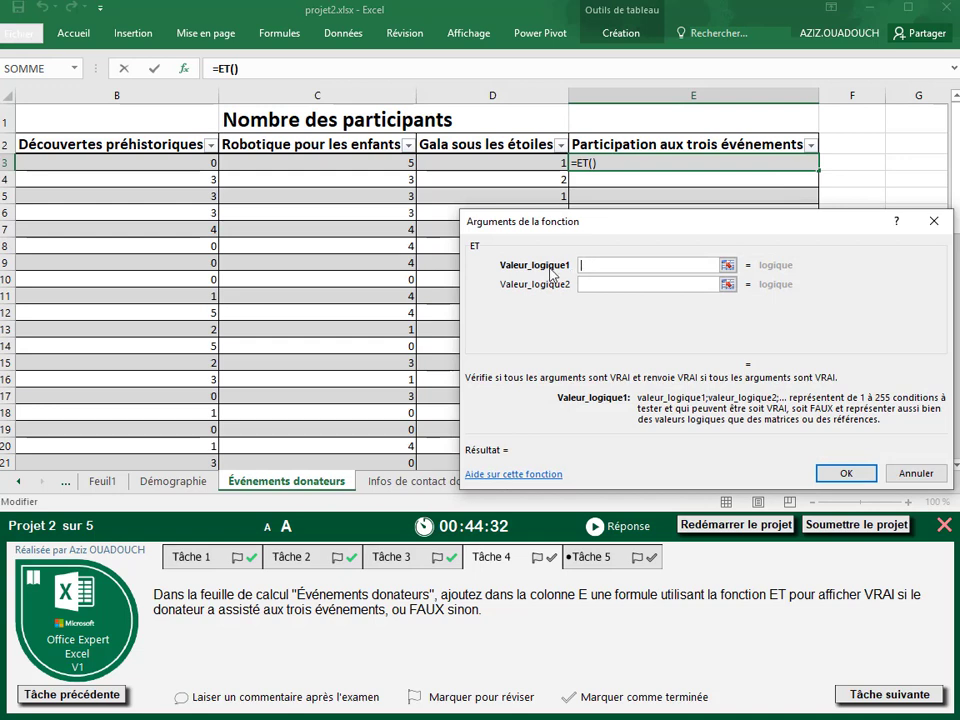
left_click(196, 162)
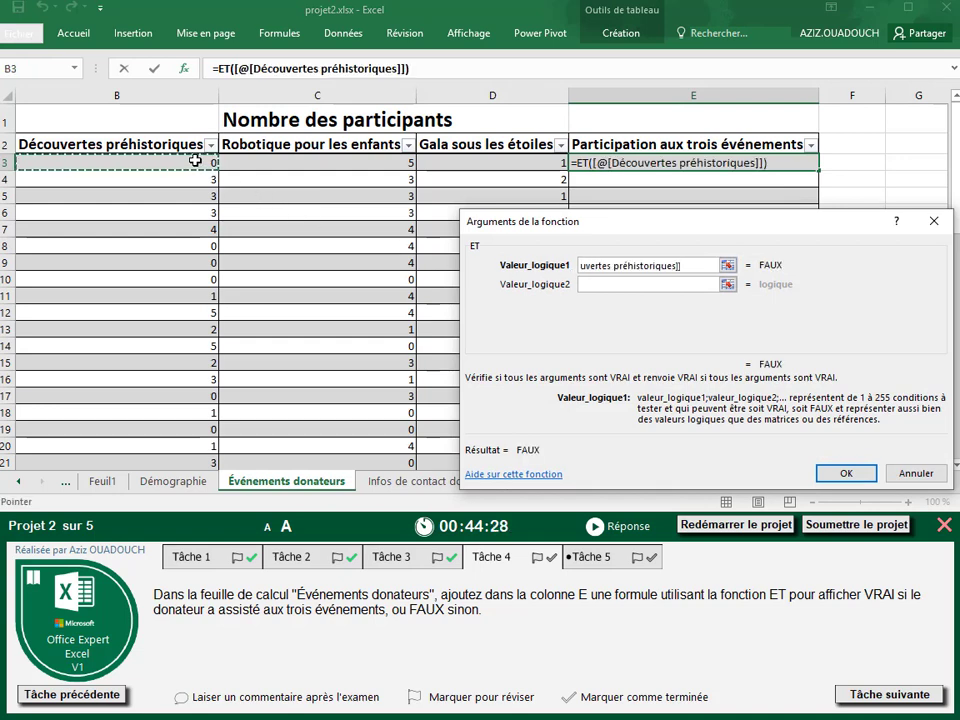
type(">")
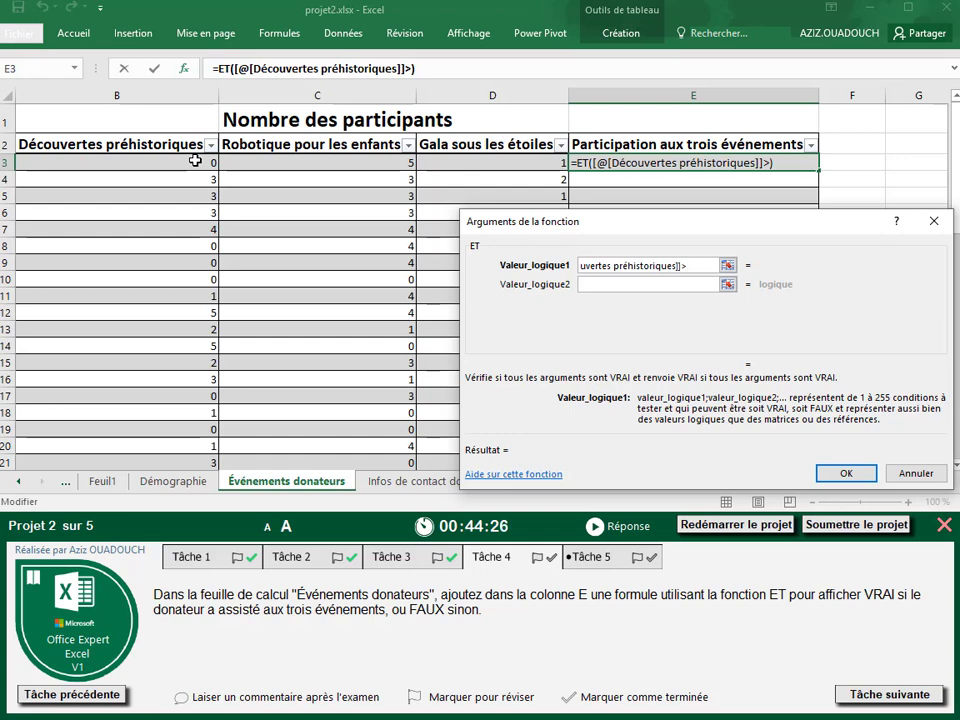
type("0")
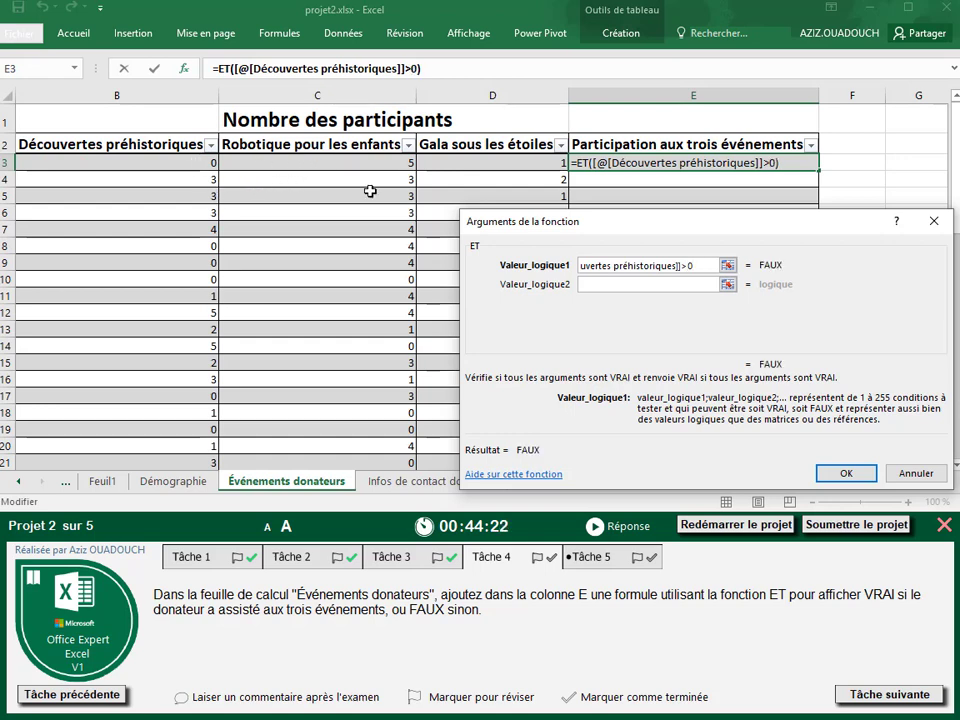
Step: Set the ET function's second logical condition to "Robotique pour les enfants" greater than 0
left_click(624, 286)
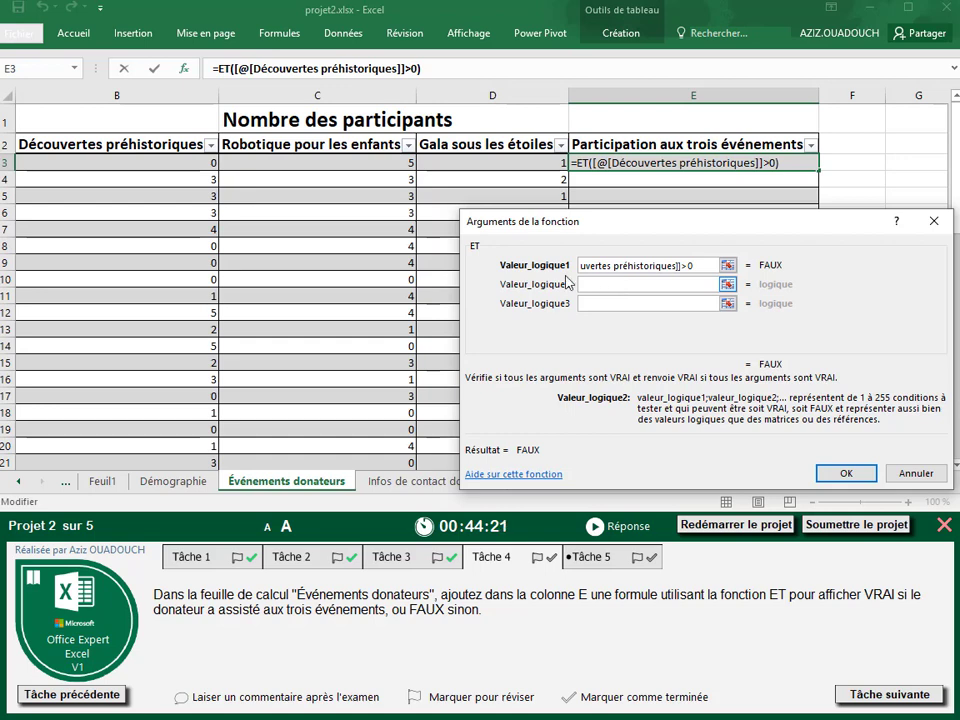
left_click(314, 163)
type(">")
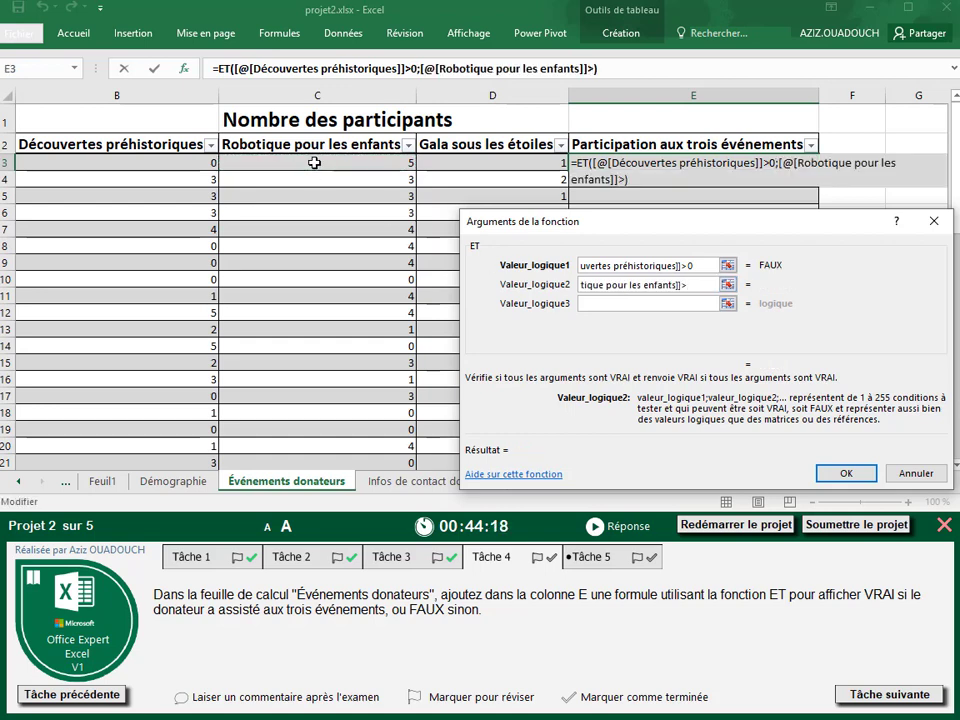
type("0")
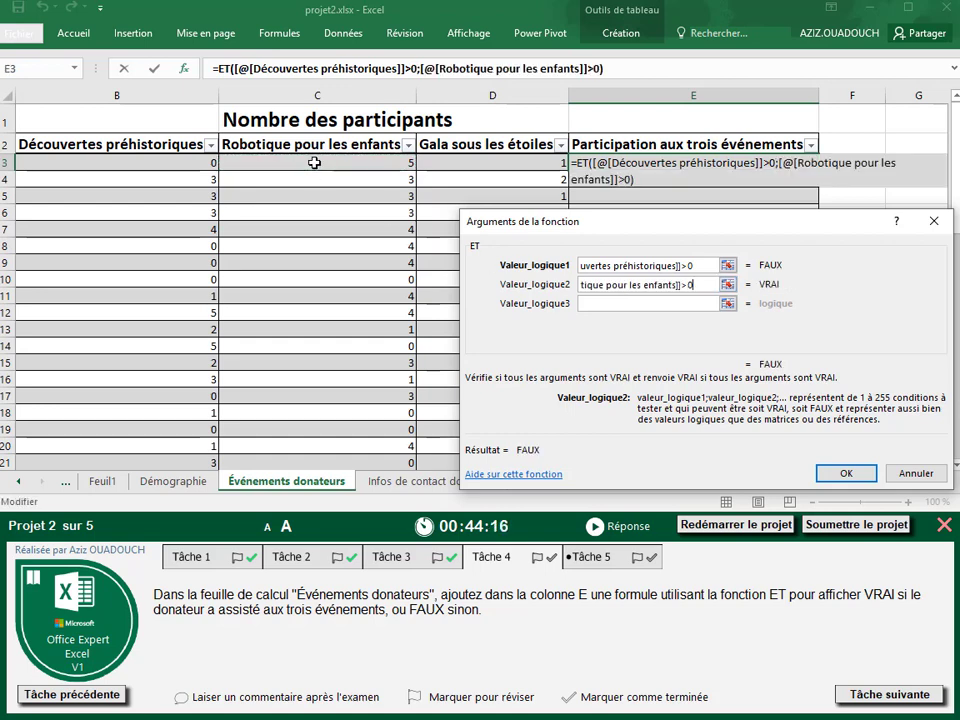
Step: Set the third logical condition to "Gala sous les étoiles" greater than 0 and enter the ET formula in column E
key("Tab")
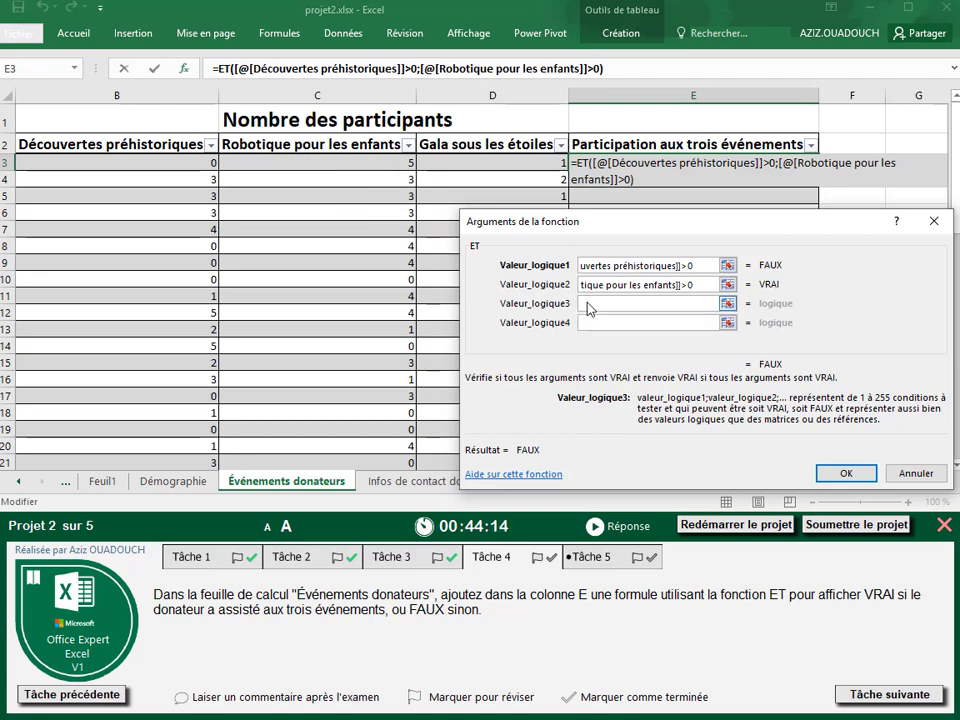
left_click(474, 161)
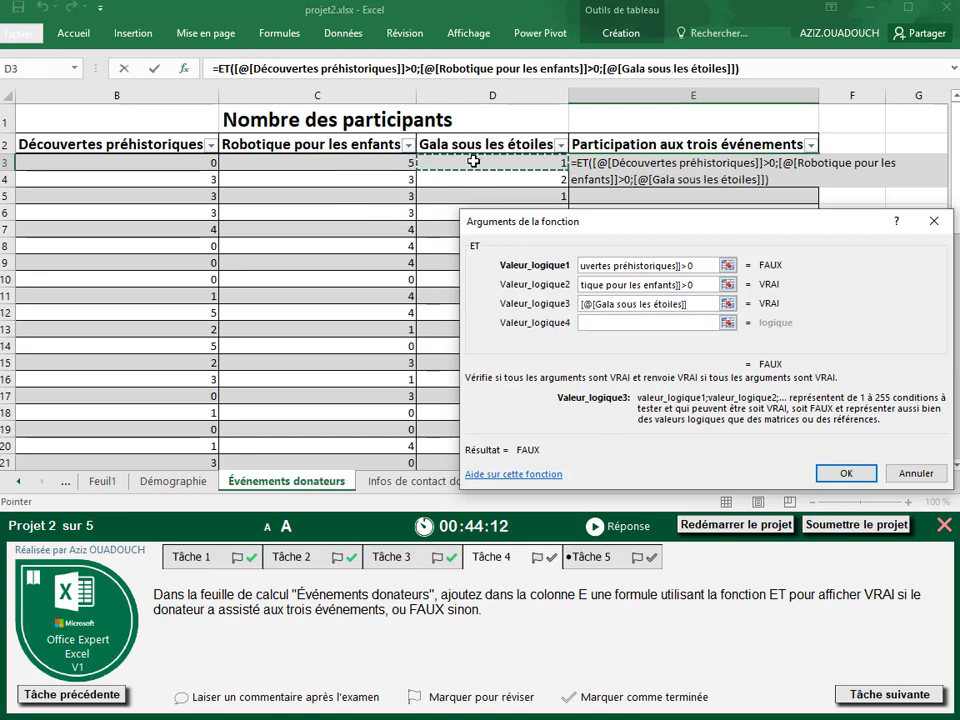
type(">")
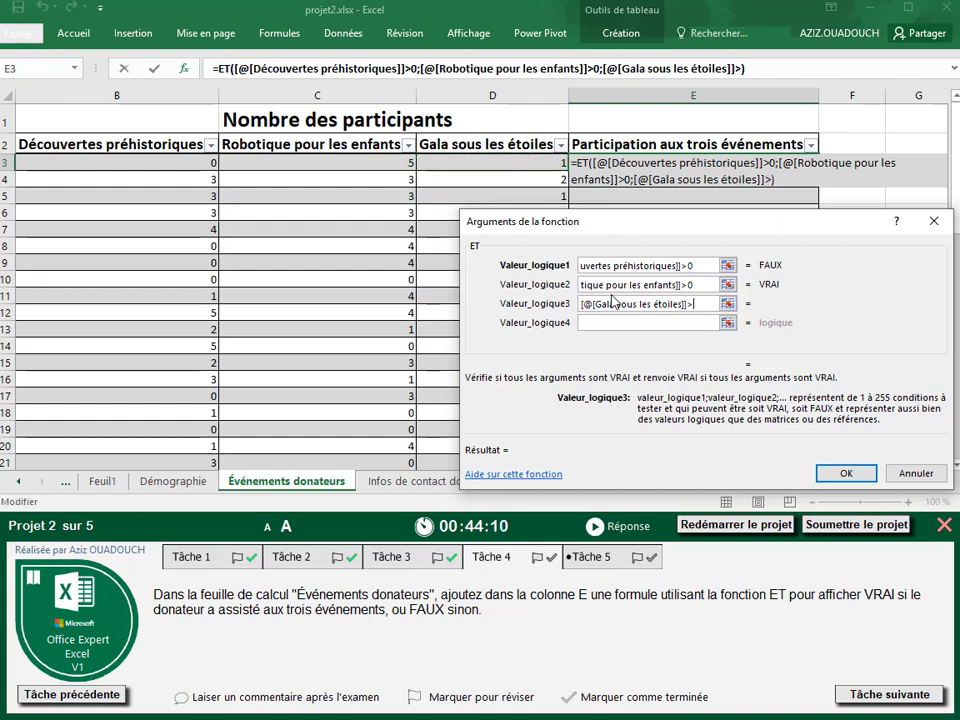
type("0")
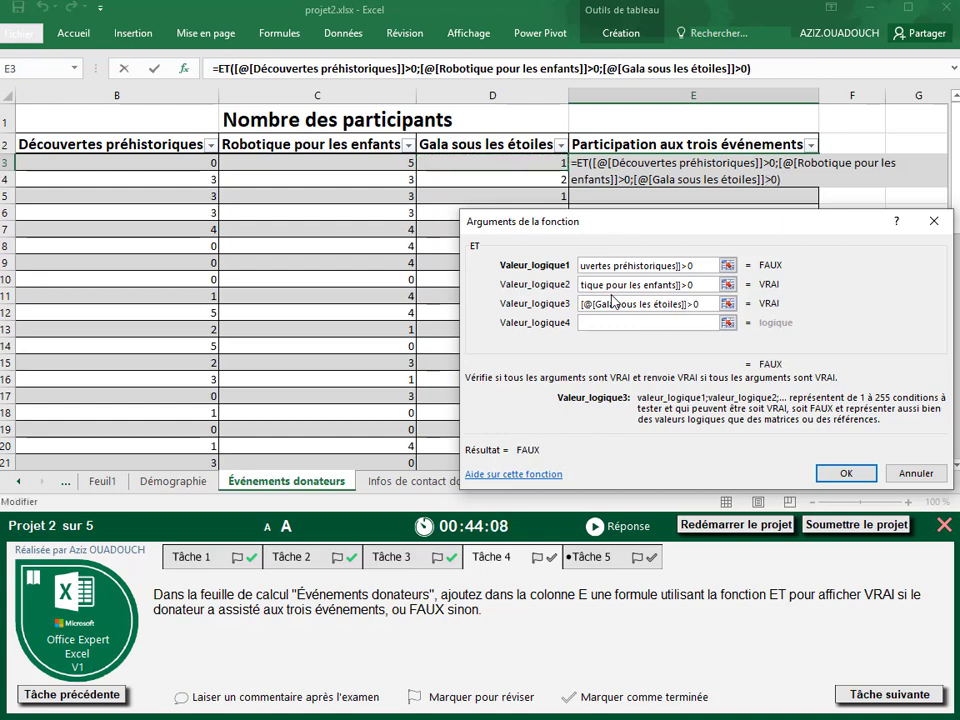
left_click(692, 266)
left_click(703, 284)
left_click(693, 305)
left_click(845, 473)
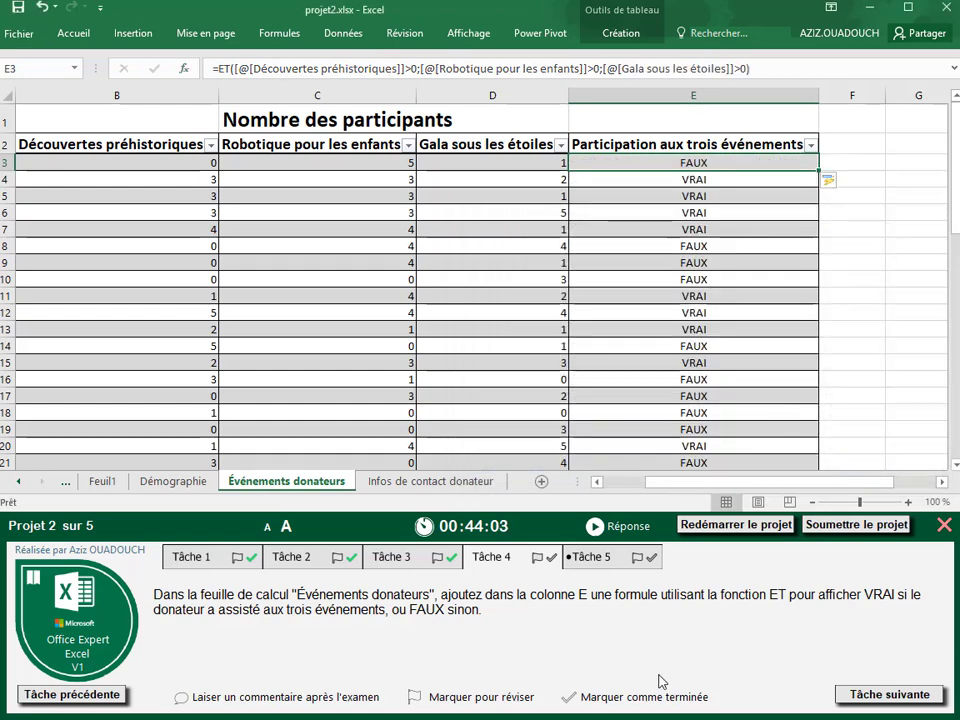
Step: Mark Tâche 4 as completed, and change the workbook's theme colours to Blue Warm for Tâche 5
left_click(634, 699)
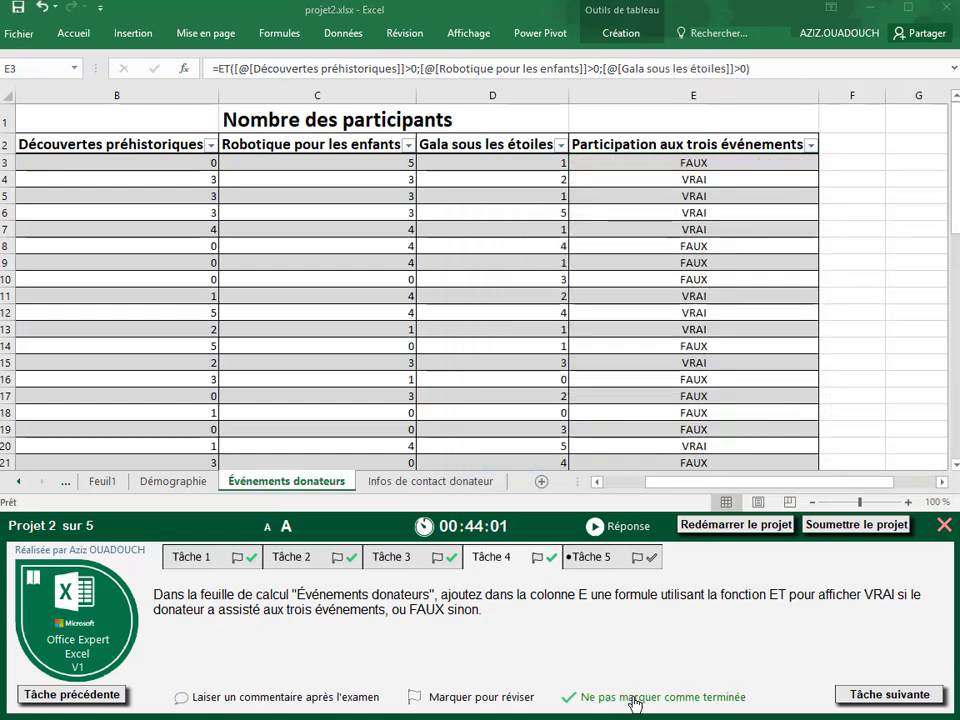
left_click(868, 700)
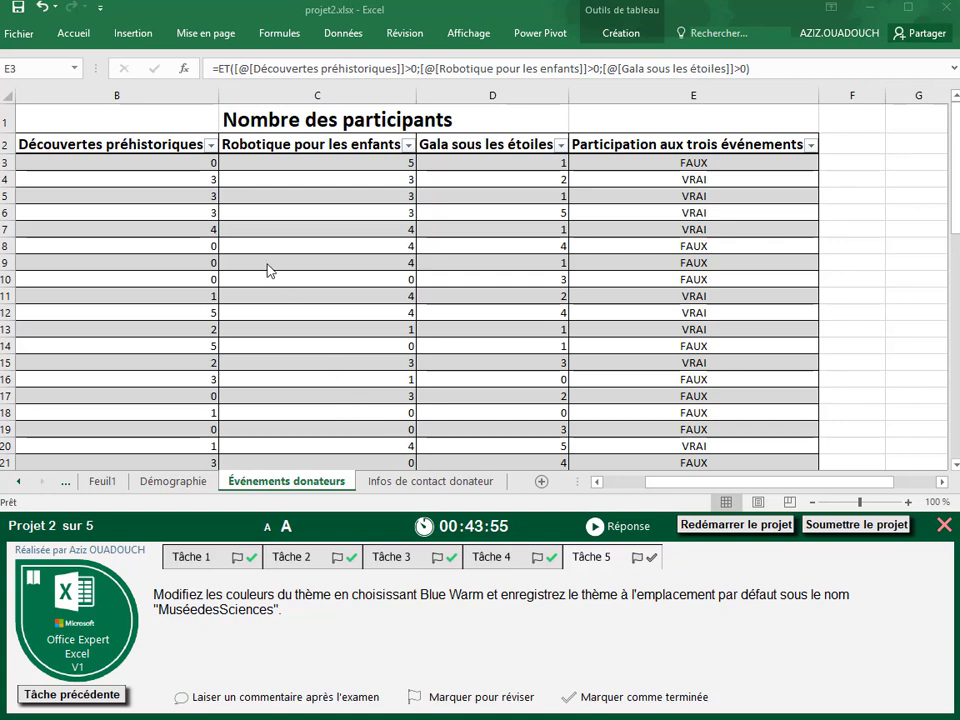
left_click(197, 36)
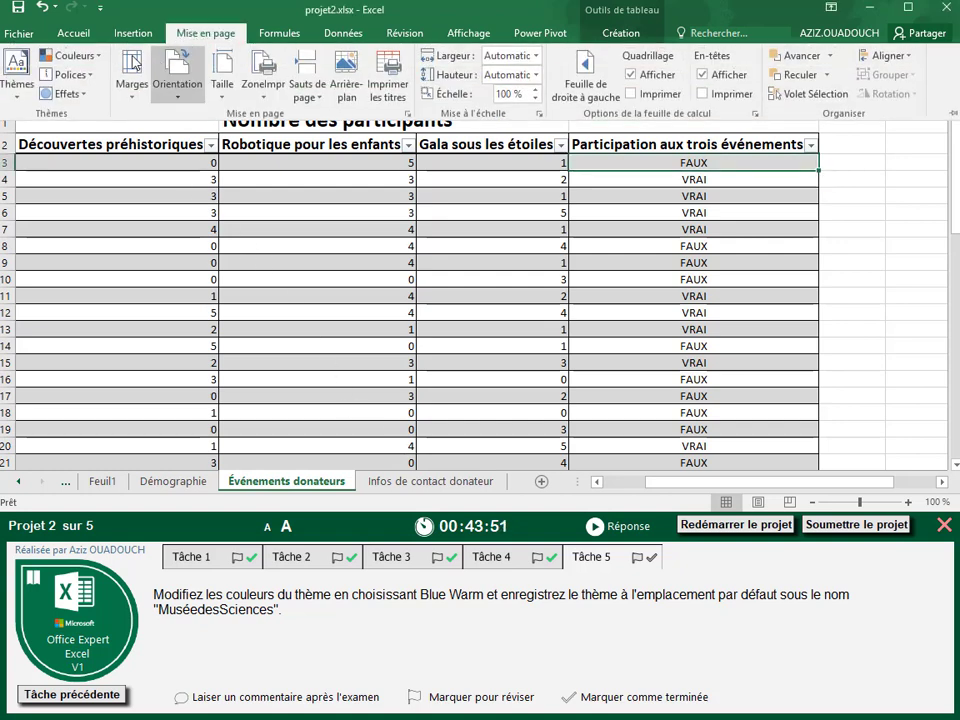
left_click(101, 62)
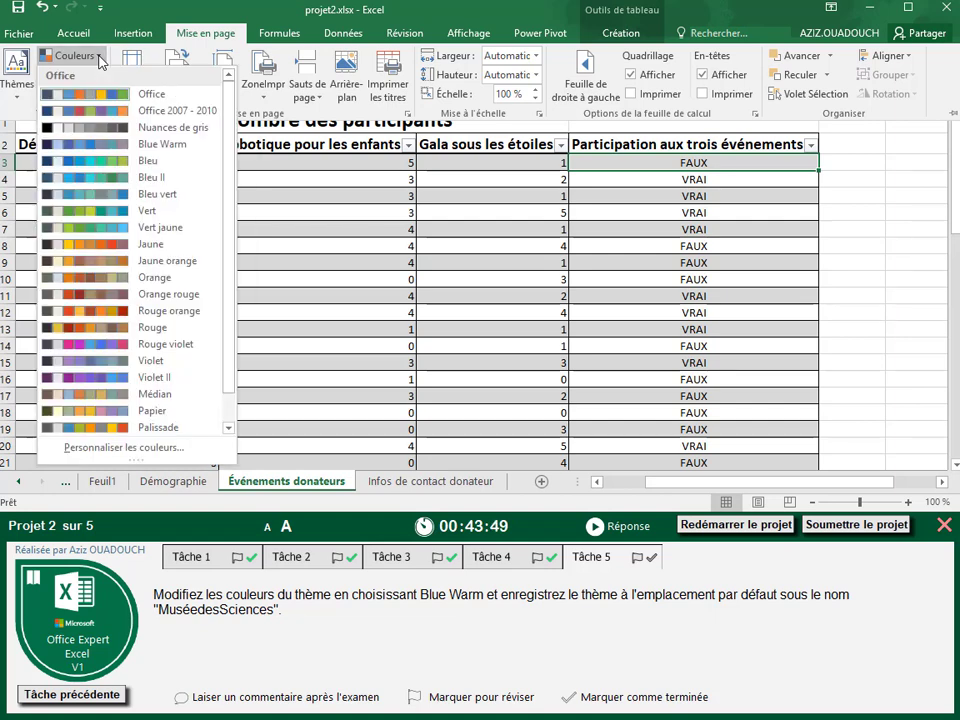
left_click(186, 146)
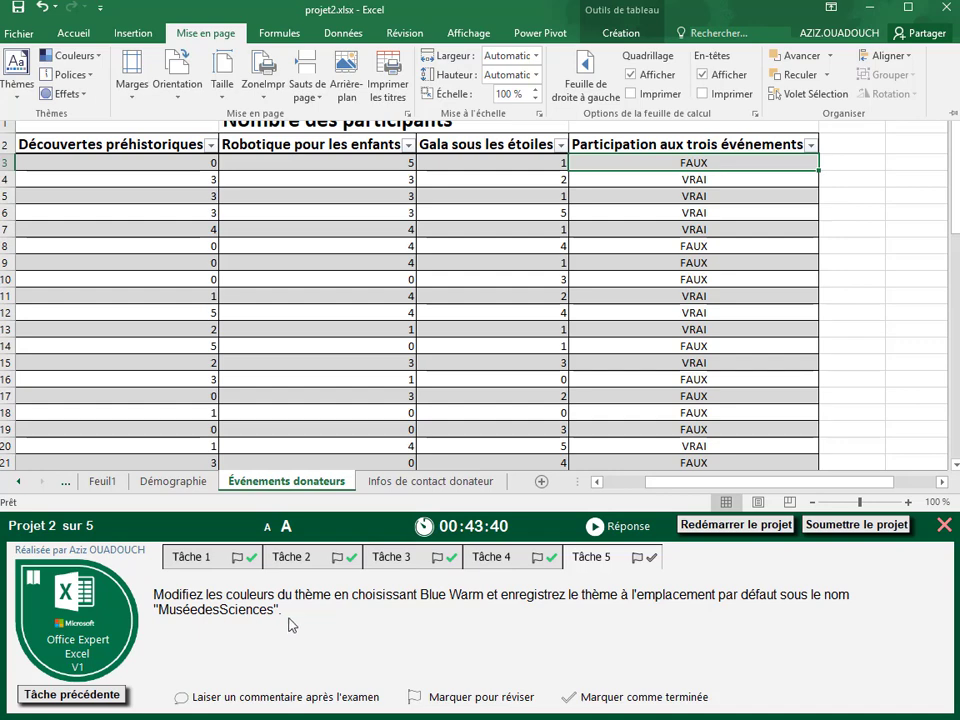
Step: Save the current theme as "MuséedesSciences" in the default location and mark Tâche 5 as completed
left_click(15, 92)
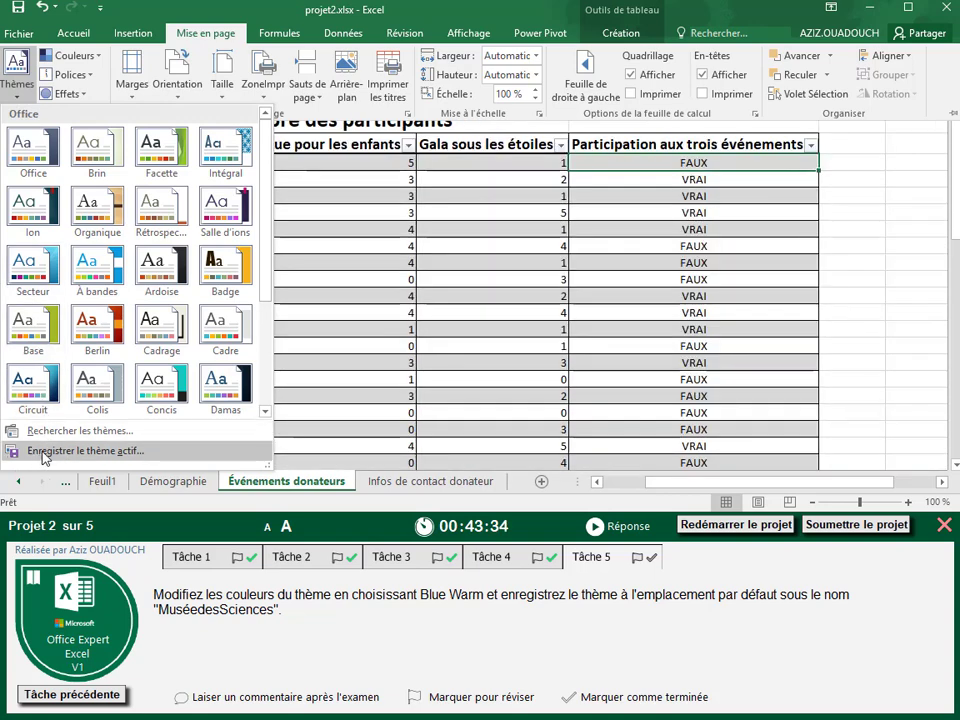
left_click(124, 457)
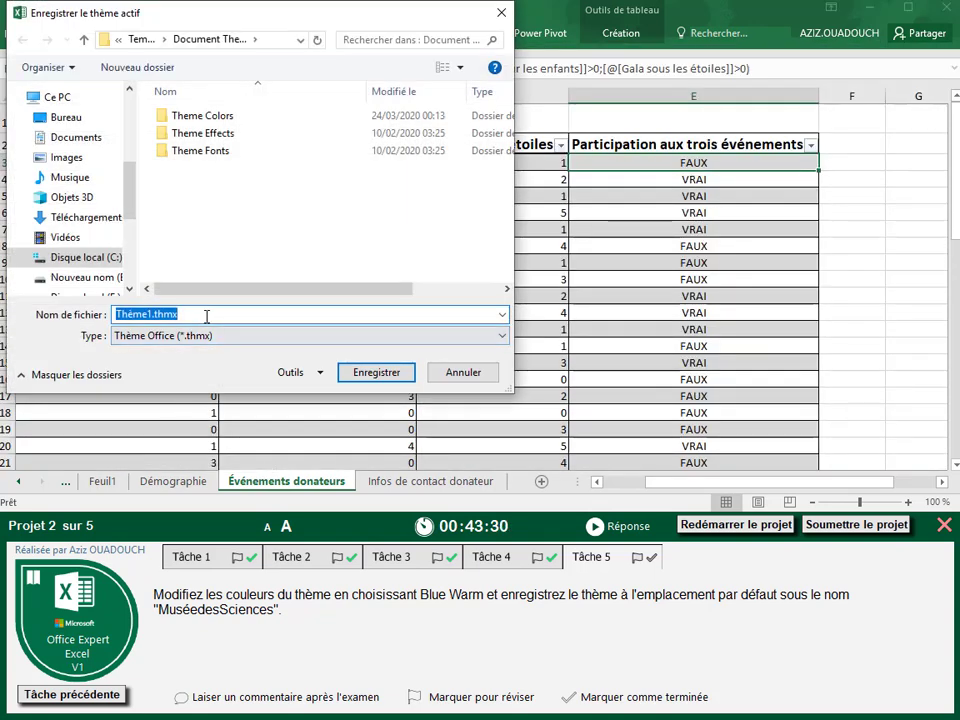
key("BackSpace")
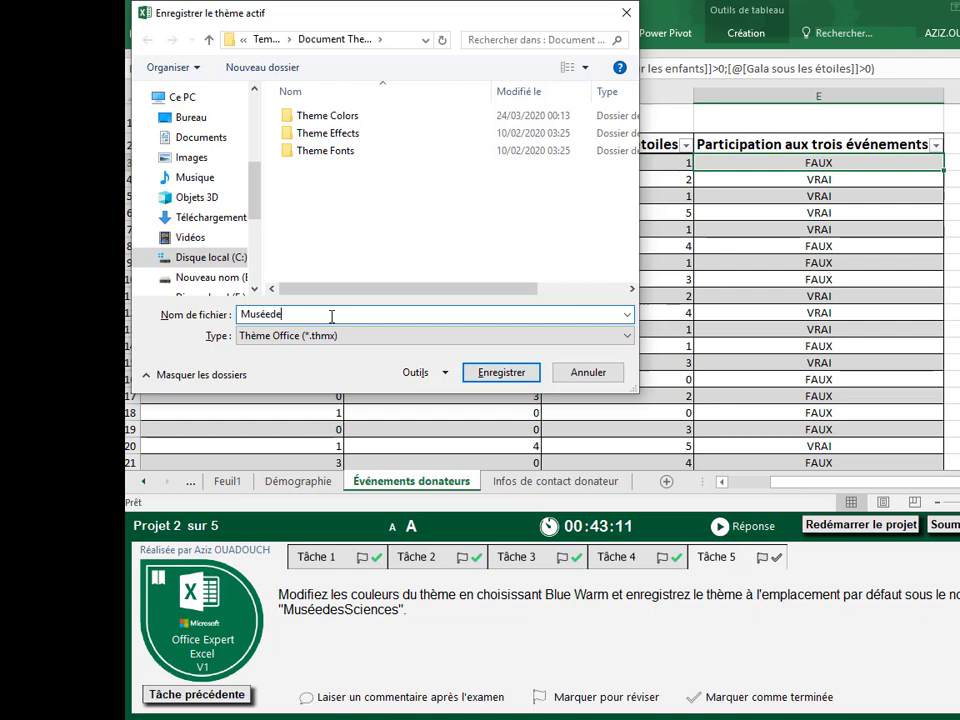
type("MuséedesSiences")
left_click(493, 378)
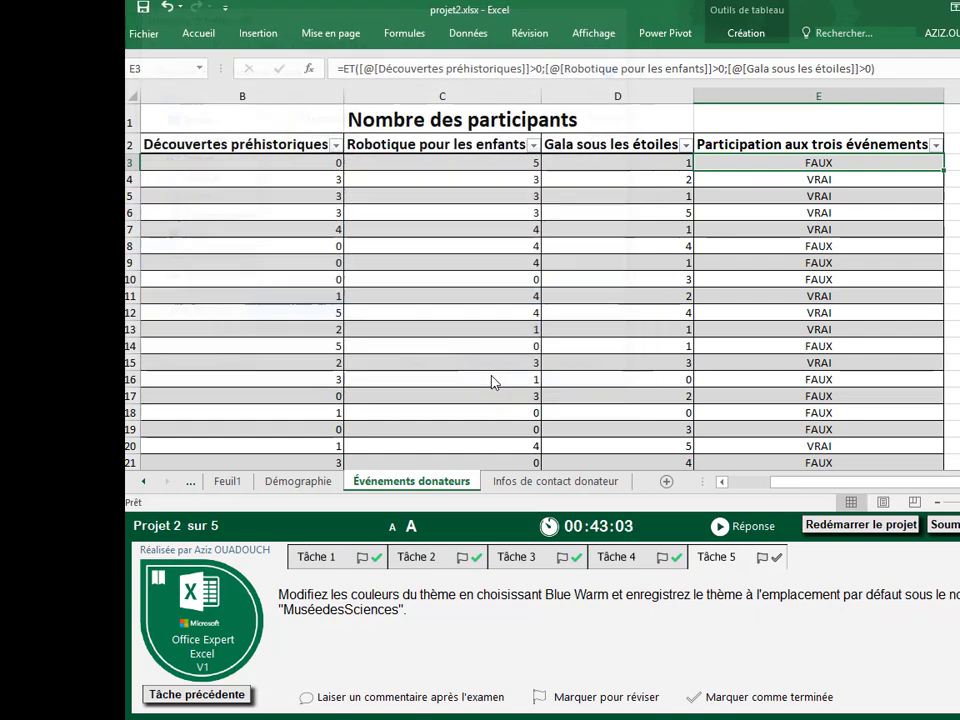
left_click(727, 692)
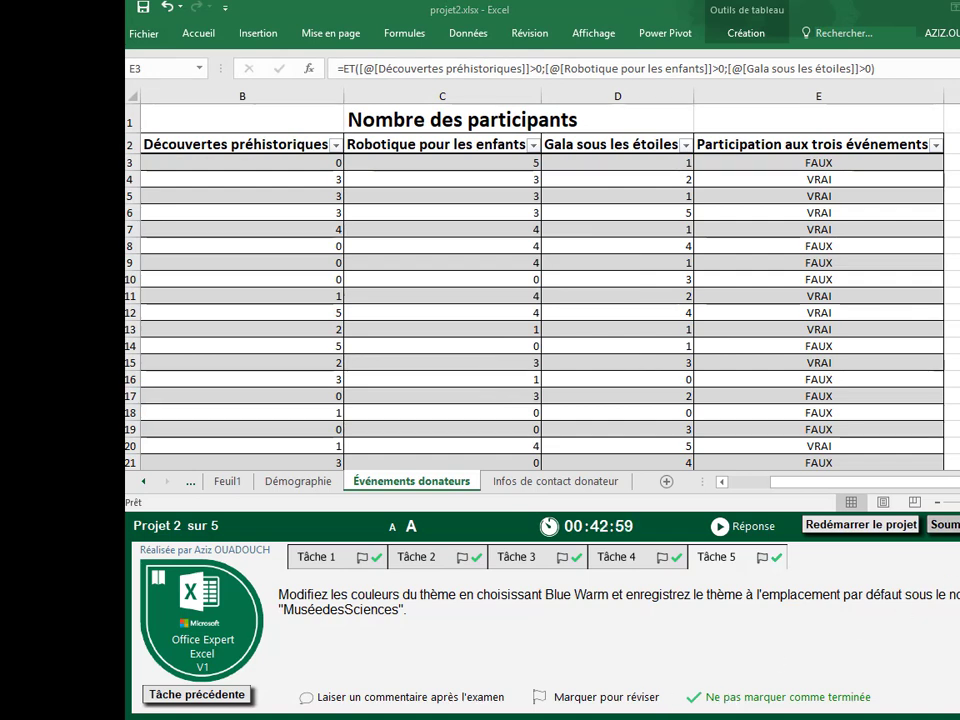